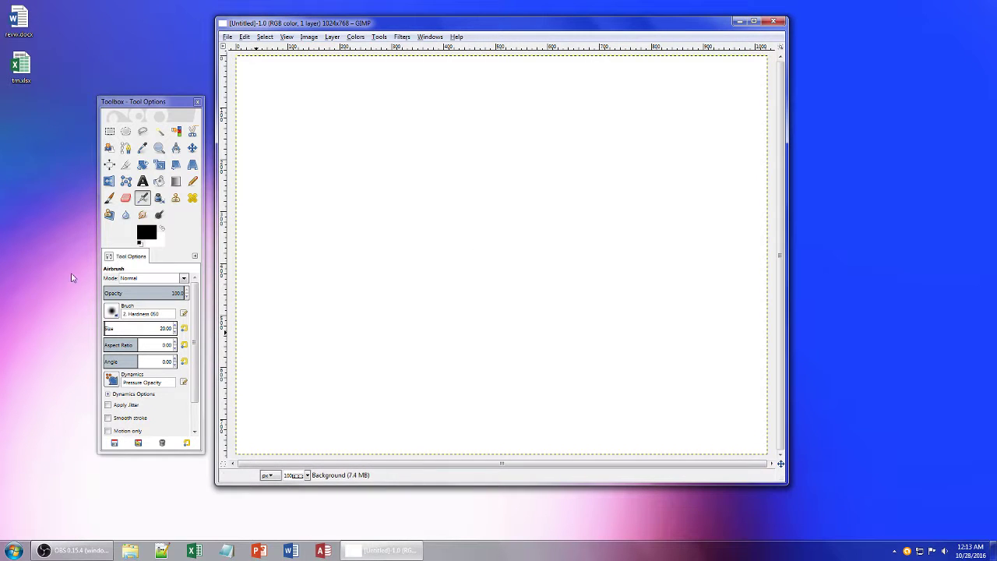
# Set the airbrush size to about 557 and spray black diagonal strokes over the whole white canvas.
pyautogui.click(120, 328)
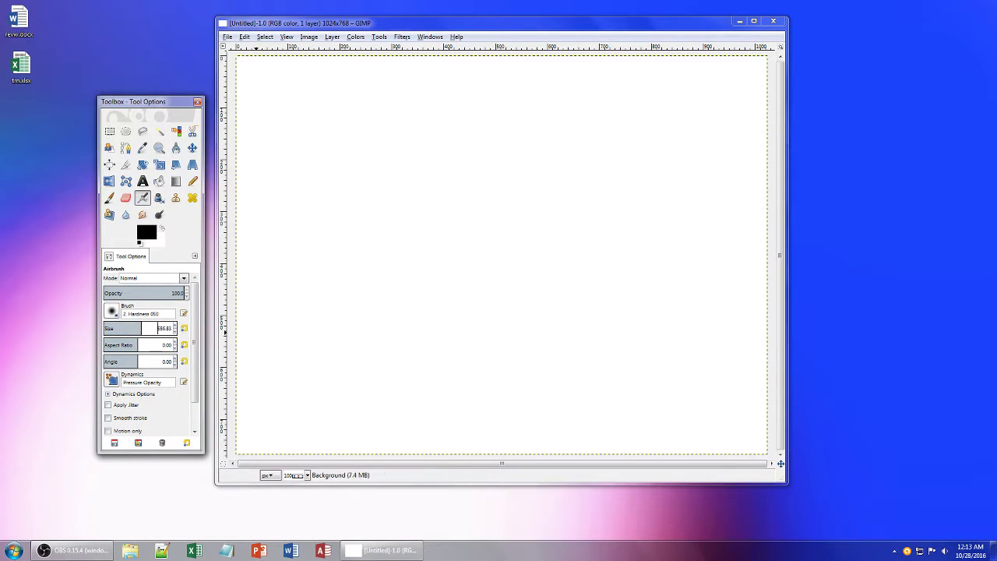
pyautogui.moveTo(717, 176)
pyautogui.mouseDown()
pyautogui.moveTo(647, 89)
pyautogui.moveTo(267, 59)
pyautogui.moveTo(836, 107)
pyautogui.moveTo(518, 328)
pyautogui.moveTo(383, 213)
pyautogui.moveTo(468, 78)
pyautogui.moveTo(153, 218)
pyautogui.moveTo(458, 229)
pyautogui.moveTo(674, 287)
pyautogui.moveTo(240, 473)
pyautogui.moveTo(733, 372)
pyautogui.moveTo(249, 487)
pyautogui.moveTo(798, 210)
pyautogui.moveTo(228, 402)
pyautogui.moveTo(194, 204)
pyautogui.mouseUp()
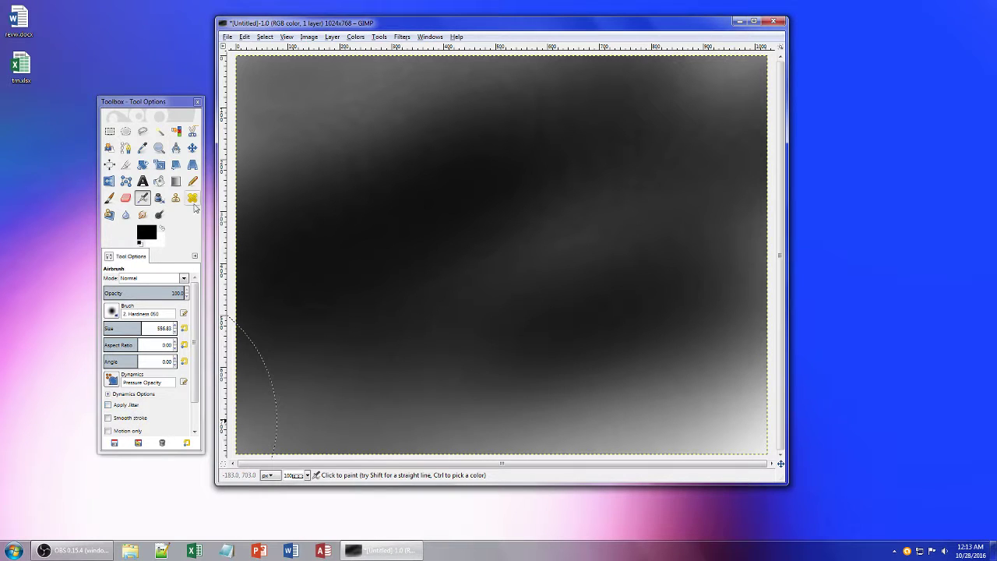
# Change the foreground to dark violet (red 57, blue 159) and airbrush broad diagonal strokes across the black areas.
pyautogui.click(150, 226)
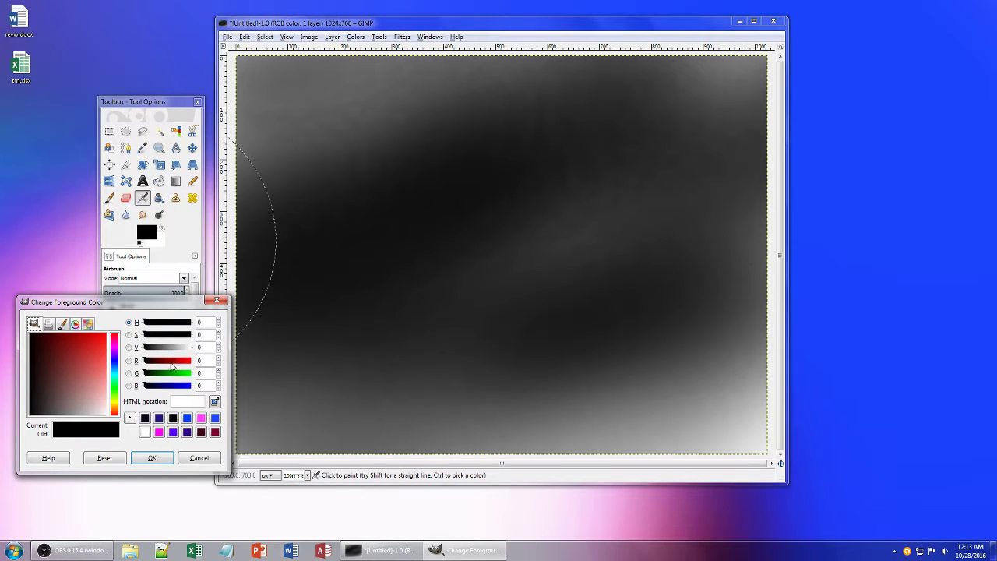
pyautogui.click(170, 361)
pyautogui.moveTo(146, 387); pyautogui.dragTo(173, 387)
pyautogui.click(157, 363)
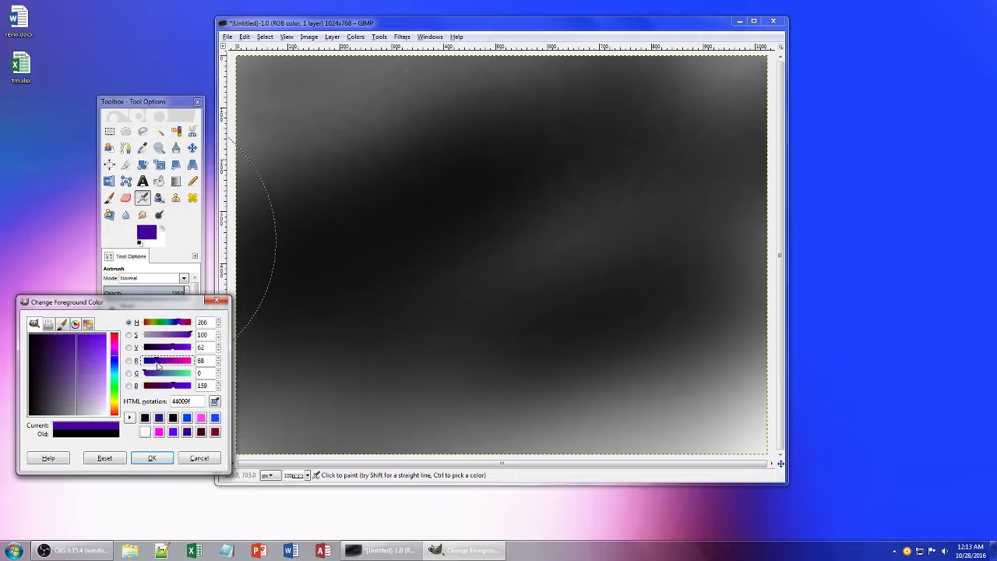
pyautogui.click(152, 457)
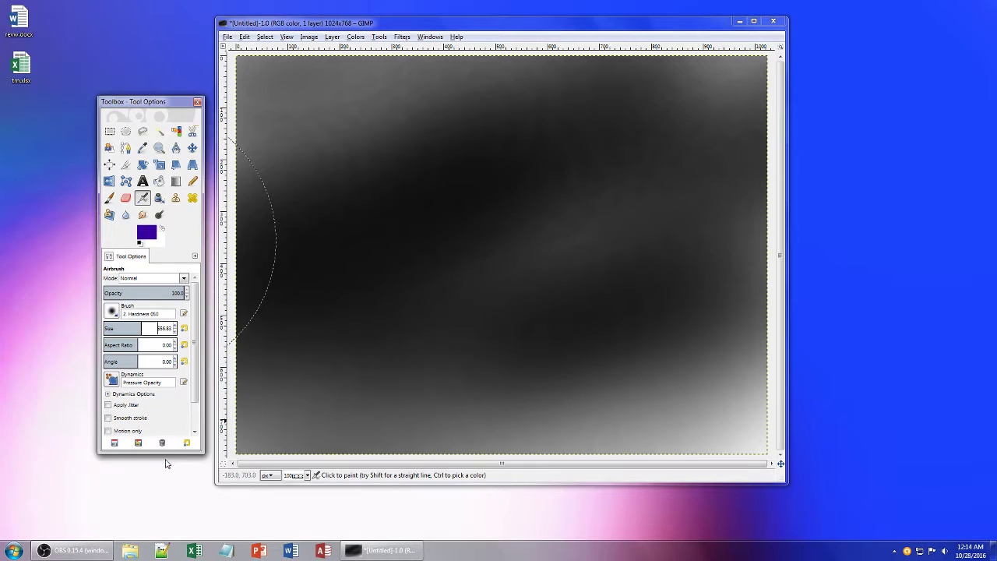
pyautogui.moveTo(682, 108); pyautogui.dragTo(202, 257)
pyautogui.moveTo(729, 195); pyautogui.dragTo(164, 434)
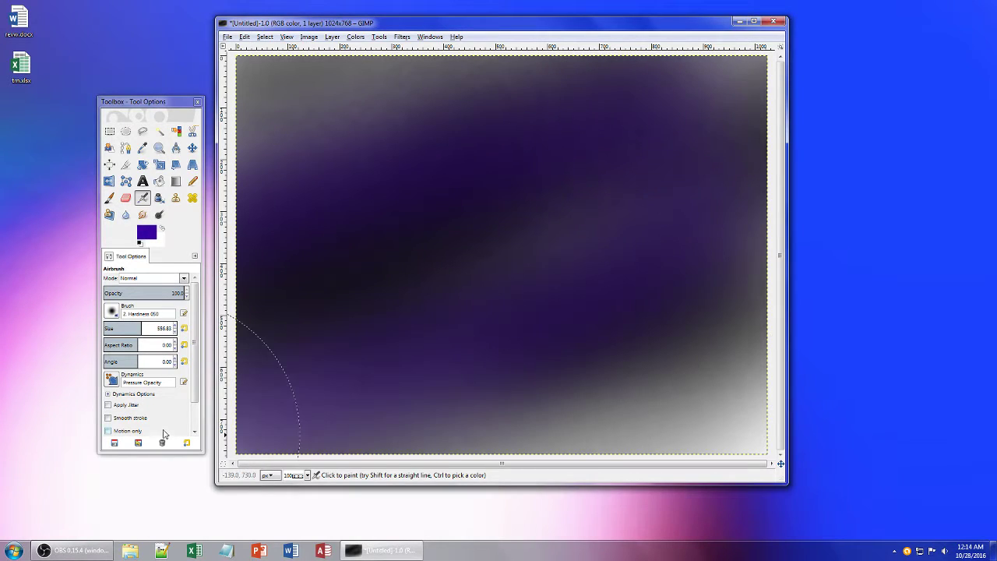
# Set the foreground to blue 39699f and airbrush a soft diagonal band through the canvas centre at 34.6 opacity.
pyautogui.click(113, 293)
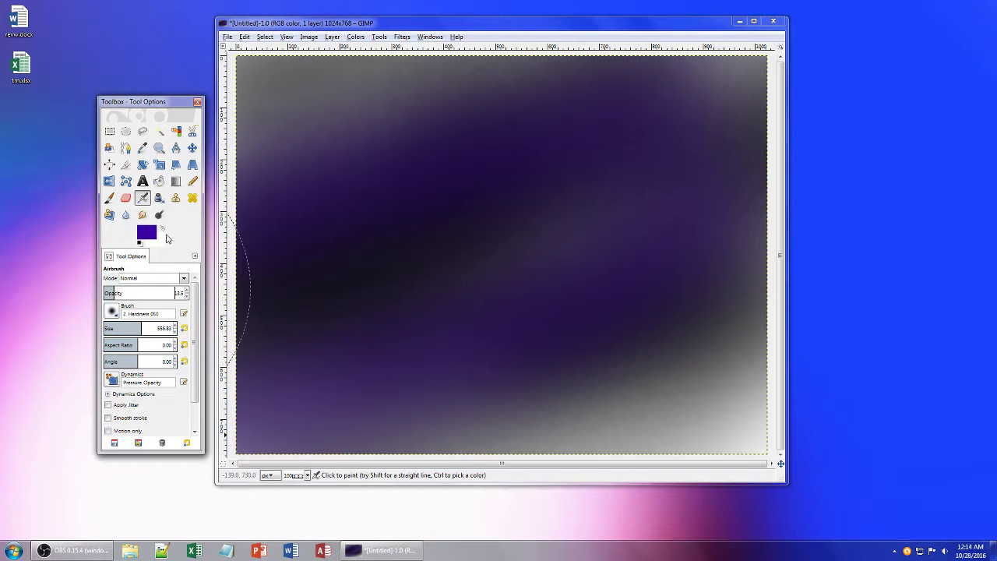
pyautogui.click(146, 236)
pyautogui.click(164, 379)
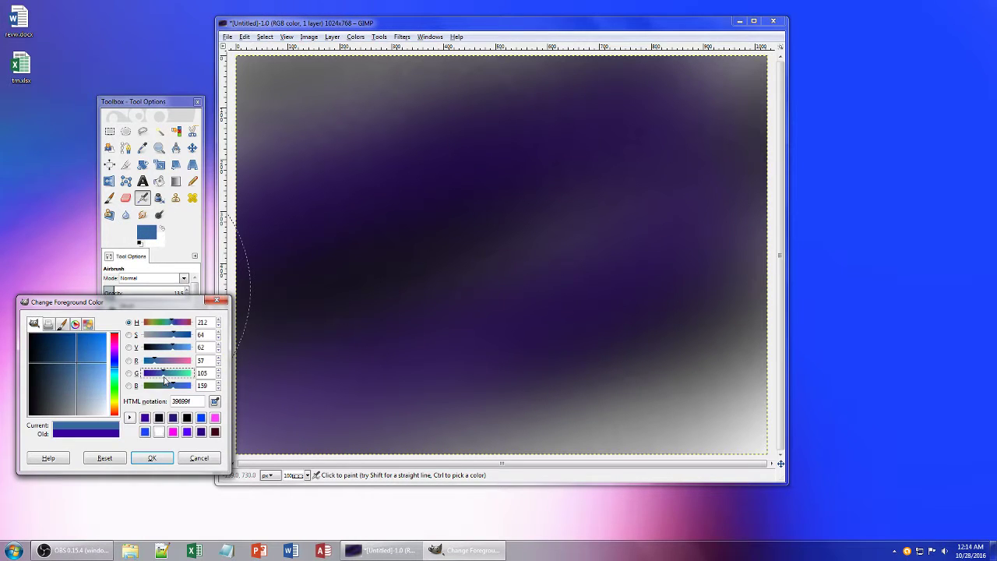
pyautogui.click(153, 458)
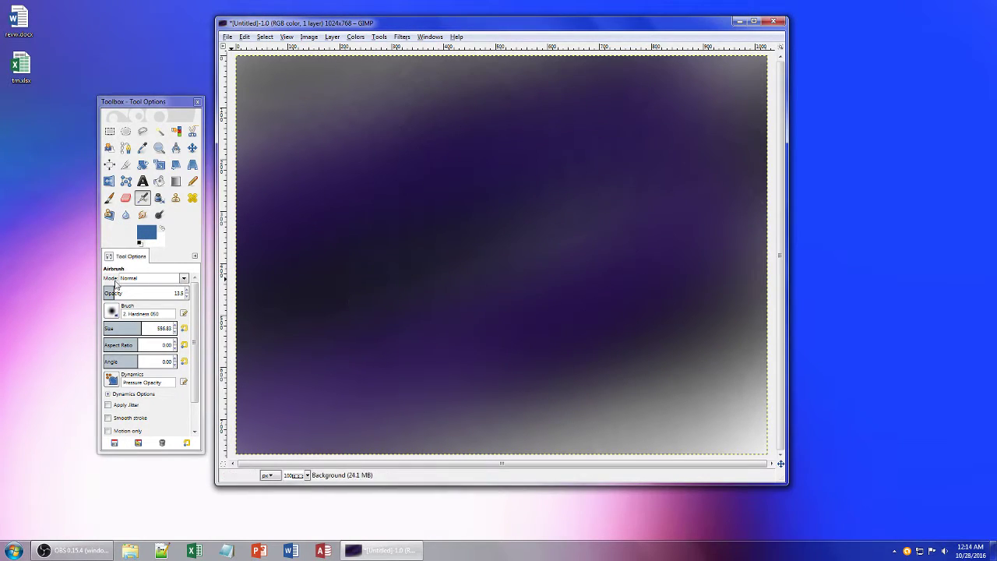
pyautogui.click(131, 293)
pyautogui.moveTo(677, 204)
pyautogui.mouseDown()
pyautogui.moveTo(648, 152)
pyautogui.moveTo(600, 215)
pyautogui.moveTo(451, 357)
pyautogui.mouseUp()
# Set the foreground to pink ff699f and airbrush repeated diagonal strokes over the lower and lower-right part of the canvas.
pyautogui.click(146, 231)
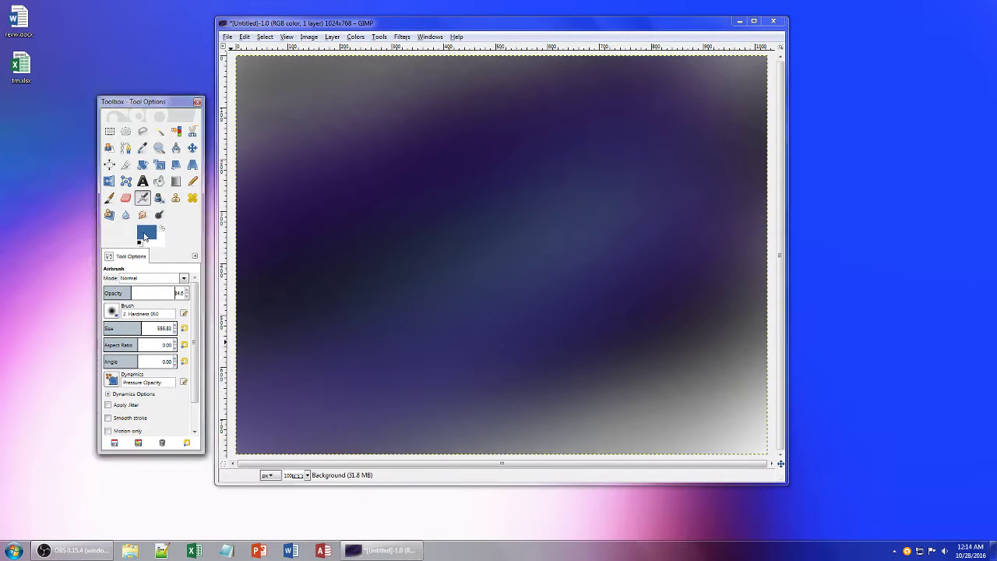
pyautogui.moveTo(168, 361); pyautogui.dragTo(206, 362)
pyautogui.click(151, 458)
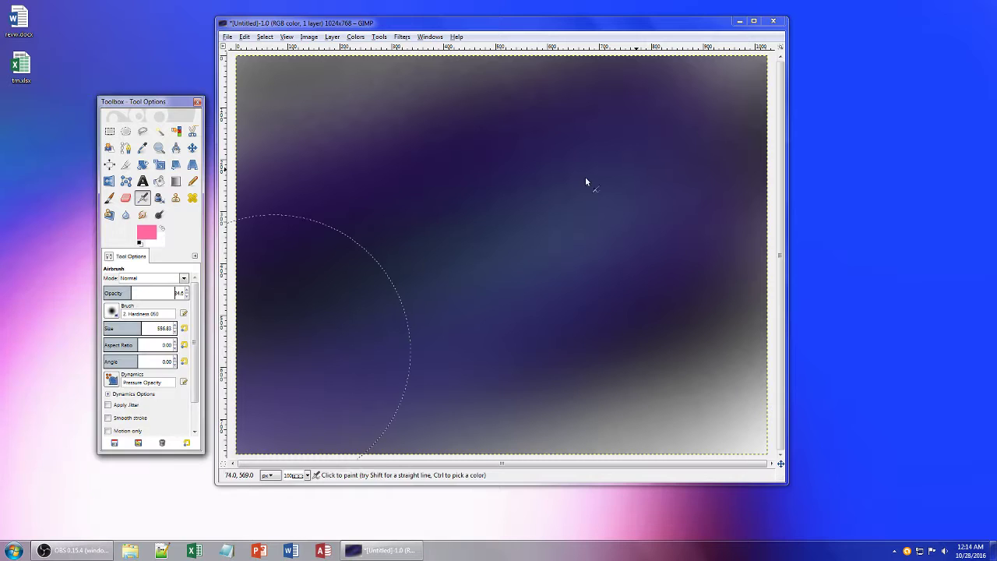
pyautogui.moveTo(585, 182); pyautogui.dragTo(223, 427)
pyautogui.moveTo(645, 265); pyautogui.dragTo(227, 481)
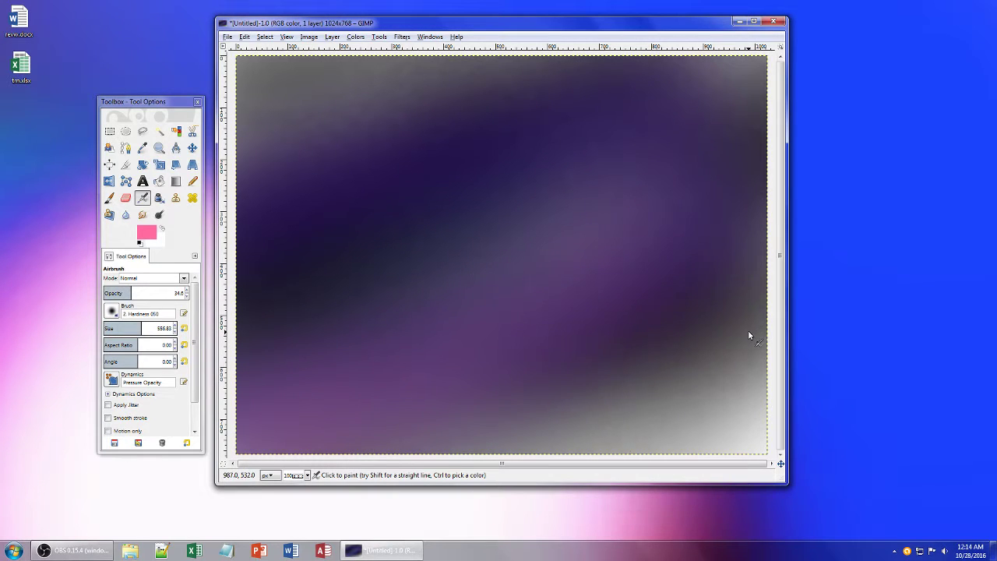
pyautogui.moveTo(747, 333)
pyautogui.mouseDown()
pyautogui.moveTo(356, 470)
pyautogui.moveTo(661, 340)
pyautogui.moveTo(710, 309)
pyautogui.moveTo(649, 402)
pyautogui.moveTo(282, 553)
pyautogui.moveTo(649, 365)
pyautogui.moveTo(691, 363)
pyautogui.moveTo(465, 450)
pyautogui.moveTo(663, 373)
pyautogui.moveTo(628, 395)
pyautogui.moveTo(598, 388)
pyautogui.moveTo(379, 463)
pyautogui.mouseUp()
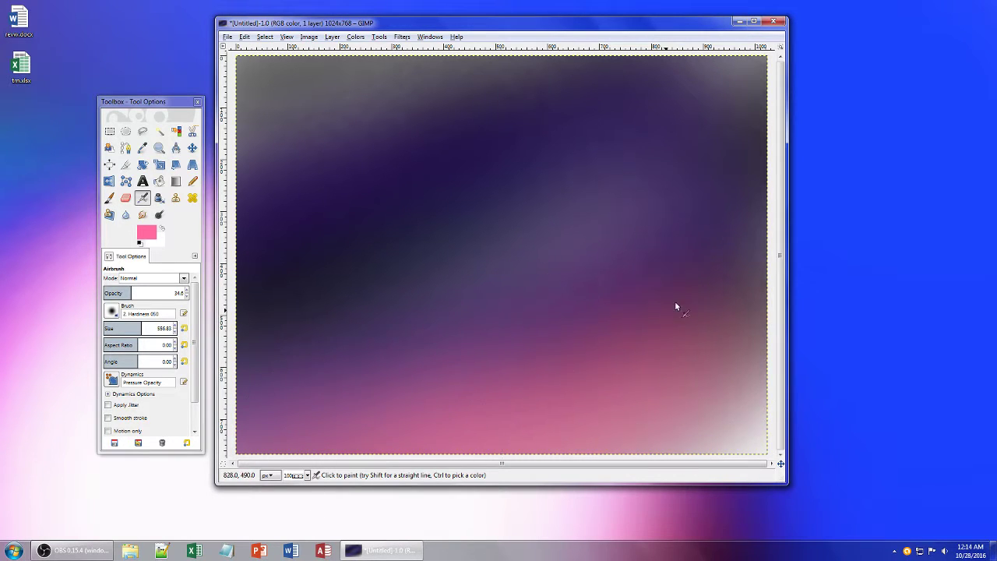
pyautogui.moveTo(676, 306)
pyautogui.mouseDown()
pyautogui.moveTo(665, 294)
pyautogui.moveTo(367, 443)
pyautogui.moveTo(653, 244)
pyautogui.moveTo(384, 444)
pyautogui.mouseUp()
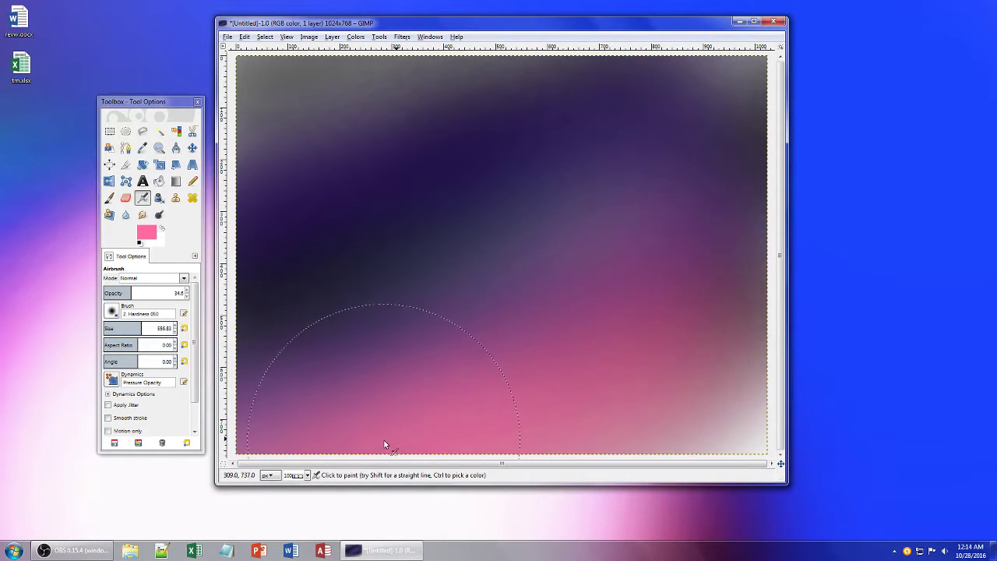
pyautogui.moveTo(707, 195); pyautogui.dragTo(677, 249)
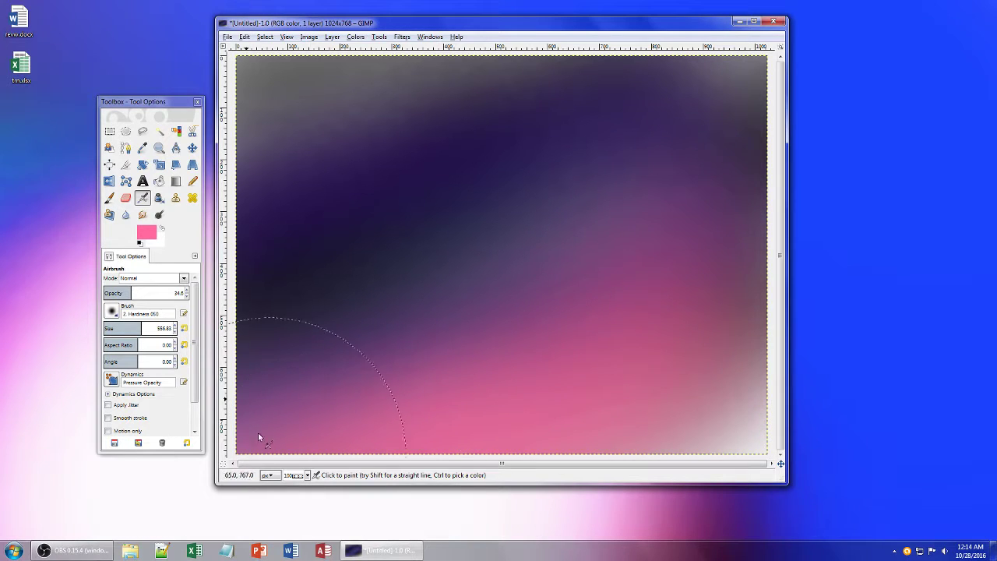
# Change the foreground to hot pink with no green and airbrush it over the canvas's lower-right area.
pyautogui.click(146, 234)
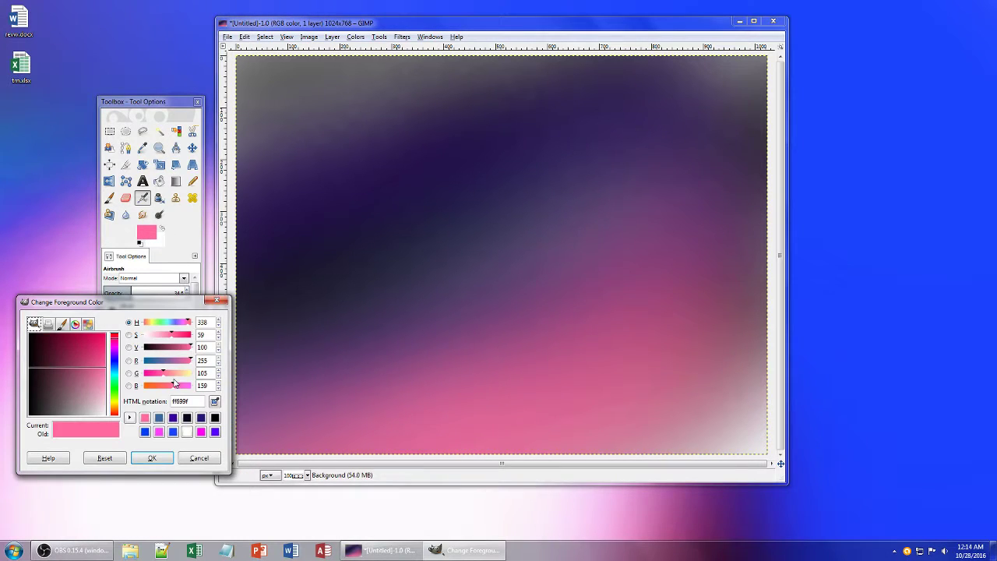
pyautogui.moveTo(173, 375); pyautogui.dragTo(143, 373)
pyautogui.click(154, 458)
pyautogui.moveTo(685, 355)
pyautogui.mouseDown()
pyautogui.moveTo(744, 362)
pyautogui.moveTo(570, 454)
pyautogui.moveTo(726, 375)
pyautogui.moveTo(490, 483)
pyautogui.mouseUp()
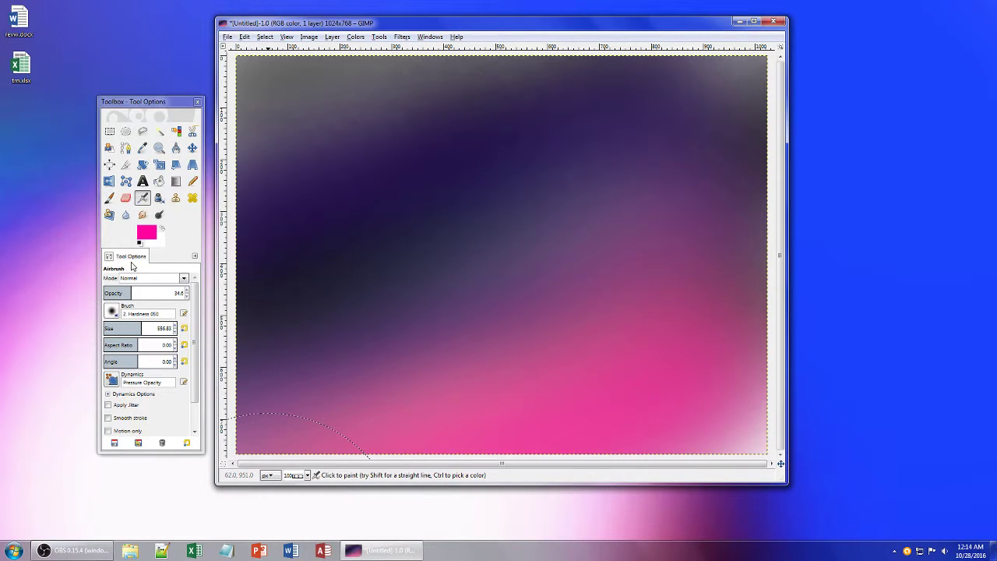
# Set the foreground to orange ffaa00 and airbrush a diagonal glow over the pink lower part of the canvas.
pyautogui.click(155, 233)
pyautogui.moveTo(175, 386); pyautogui.dragTo(143, 386)
pyautogui.moveTo(145, 373); pyautogui.dragTo(175, 373)
pyautogui.click(154, 457)
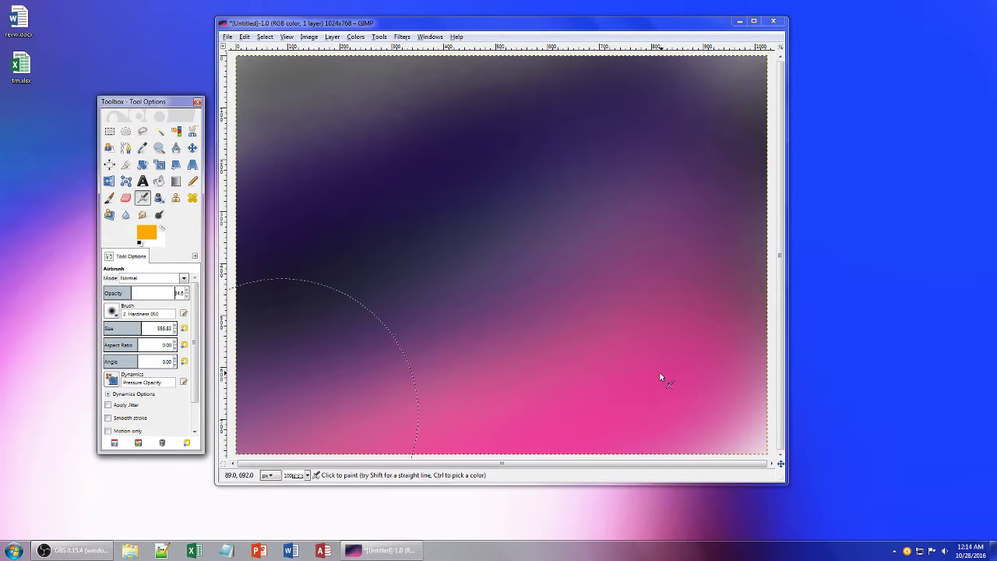
pyautogui.moveTo(660, 377)
pyautogui.mouseDown()
pyautogui.moveTo(651, 400)
pyautogui.moveTo(735, 348)
pyautogui.moveTo(518, 450)
pyautogui.moveTo(447, 427)
pyautogui.moveTo(678, 380)
pyautogui.moveTo(626, 407)
pyautogui.moveTo(675, 367)
pyautogui.moveTo(335, 421)
pyautogui.moveTo(156, 504)
pyautogui.mouseUp()
# Change the foreground to dark purple and airbrush diagonal strokes along the upper edge of the orange glow.
pyautogui.click(147, 236)
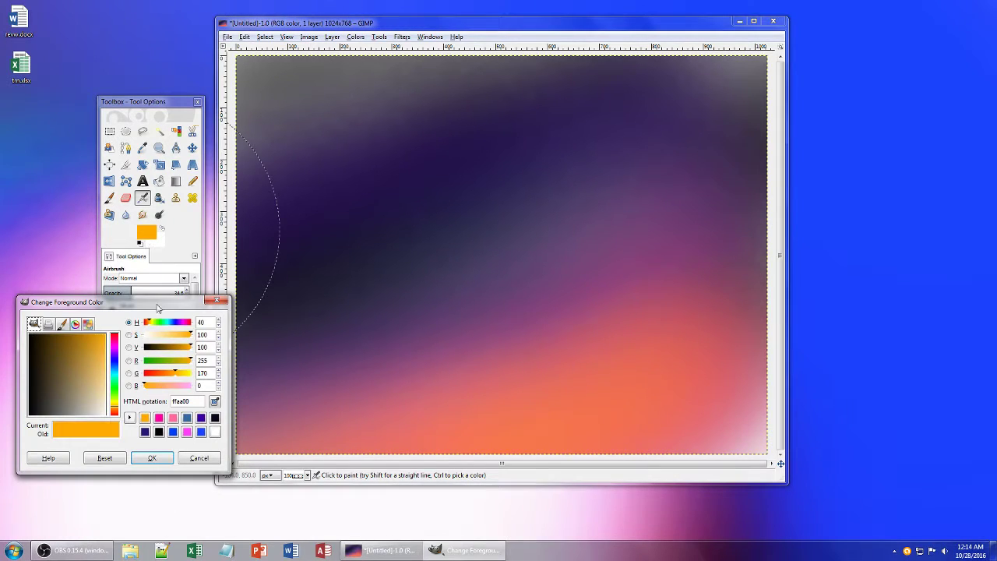
pyautogui.moveTo(175, 359); pyautogui.dragTo(161, 388)
pyautogui.click(153, 457)
pyautogui.click(682, 252)
pyautogui.moveTo(682, 252); pyautogui.dragTo(281, 448)
pyautogui.moveTo(668, 278)
pyautogui.mouseDown()
pyautogui.moveTo(442, 391)
pyautogui.moveTo(264, 453)
pyautogui.mouseUp()
pyautogui.moveTo(695, 286); pyautogui.dragTo(63, 507)
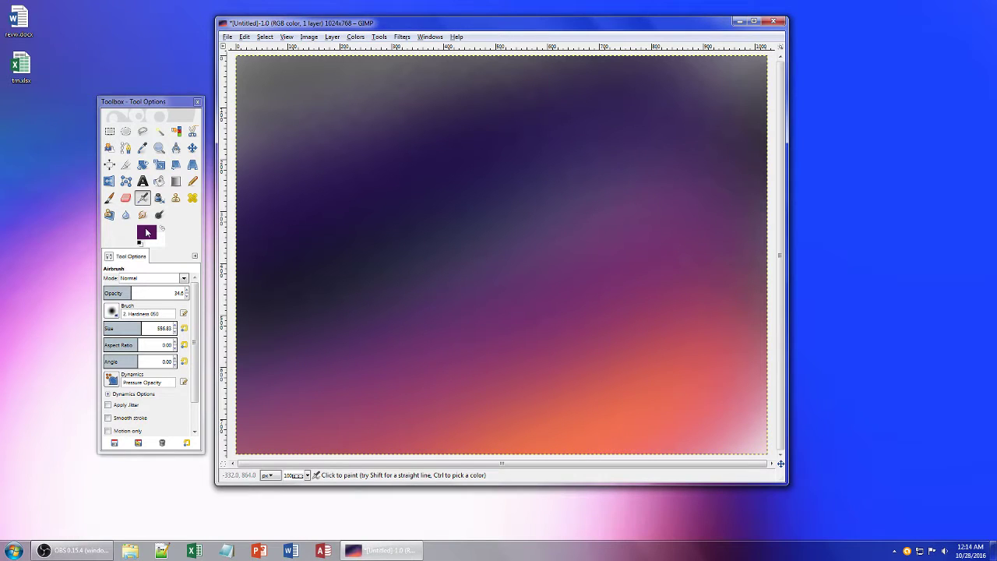
# Set the foreground to magenta f036ff and airbrush a light diagonal haze across the violet upper-middle area.
pyautogui.click(146, 232)
pyautogui.moveTo(182, 350); pyautogui.dragTo(193, 348)
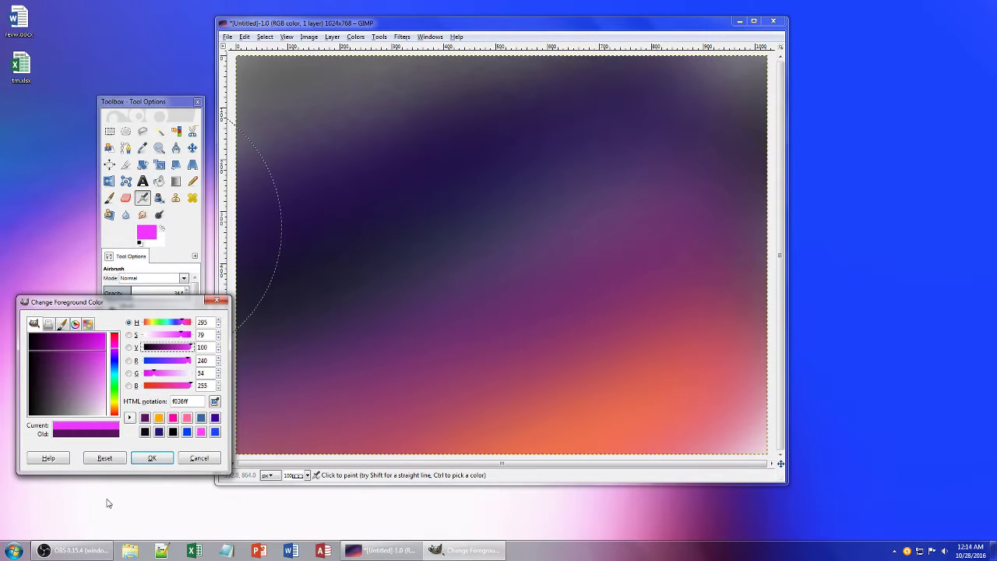
pyautogui.click(154, 460)
pyautogui.moveTo(687, 107); pyautogui.dragTo(387, 223)
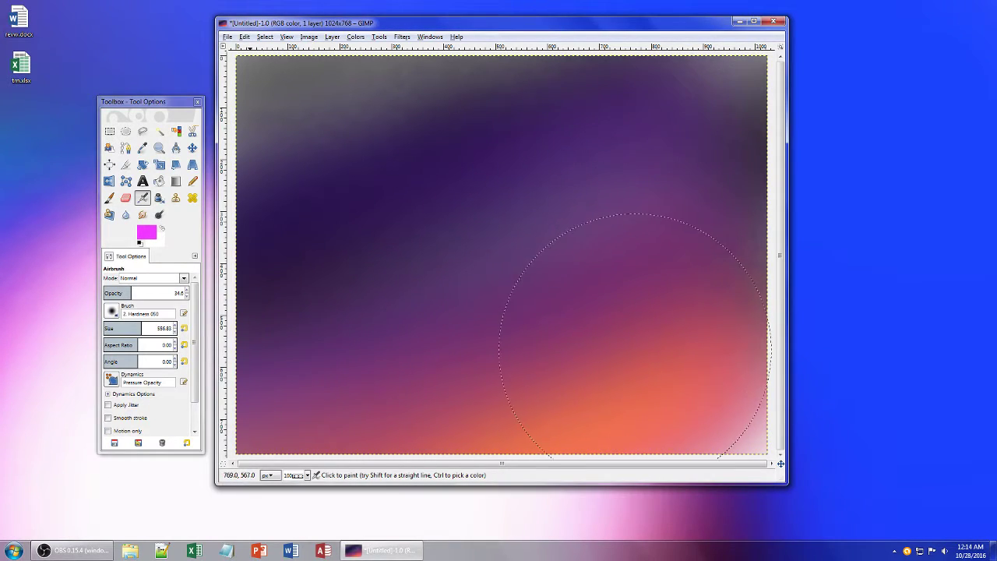
# Change the foreground to black and airbrush over the upper part of the canvas to darken it.
pyautogui.click(147, 234)
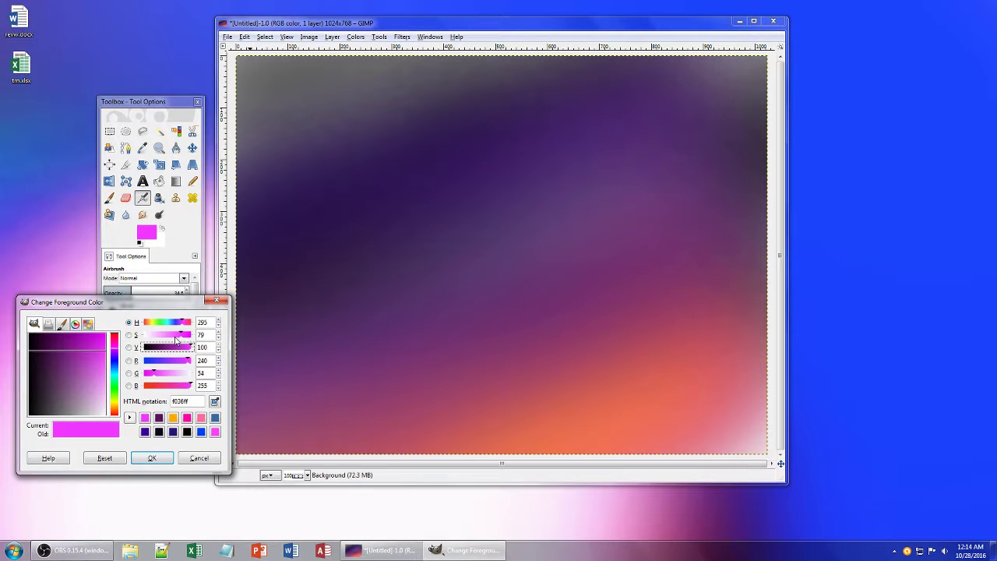
pyautogui.moveTo(165, 348); pyautogui.dragTo(116, 348)
pyautogui.click(150, 459)
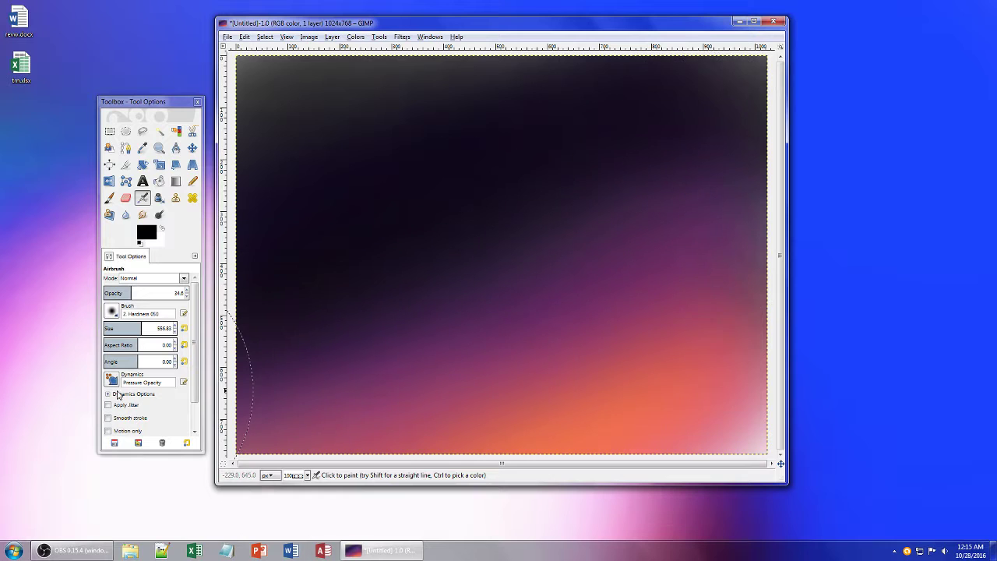
# Airbrush teal 55c8b4 over the dark upper area at 4.5 opacity, undoing the stronger first stroke.
pyautogui.click(147, 235)
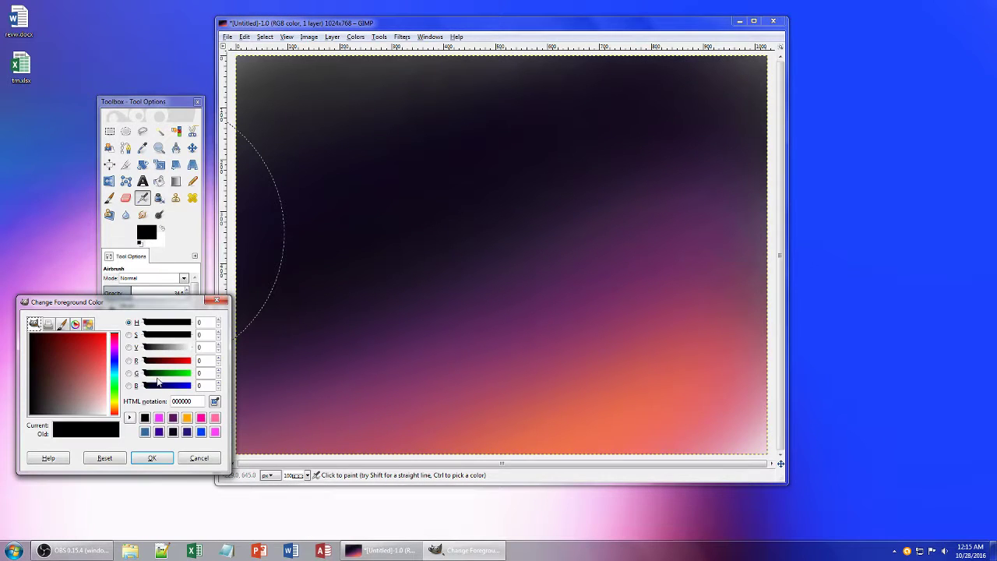
pyautogui.click(156, 376)
pyautogui.click(154, 385)
pyautogui.click(89, 367)
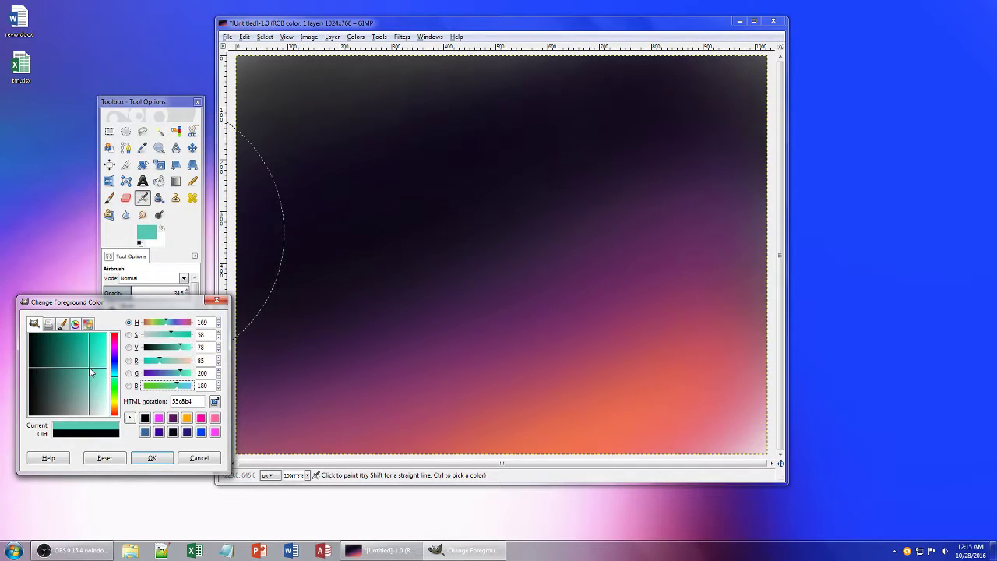
pyautogui.click(149, 460)
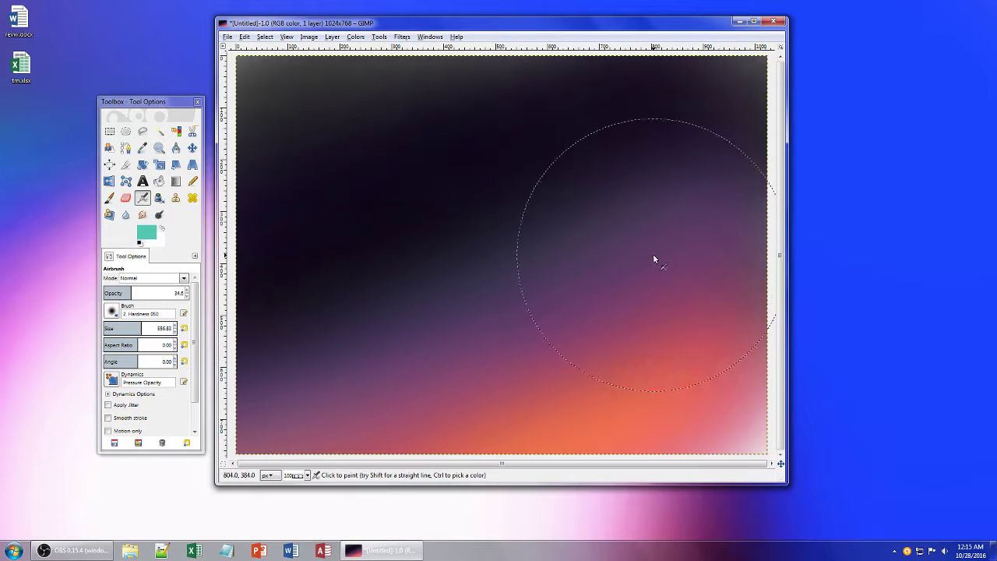
pyautogui.hotkey('ctrl', 'z')
pyautogui.click(105, 290)
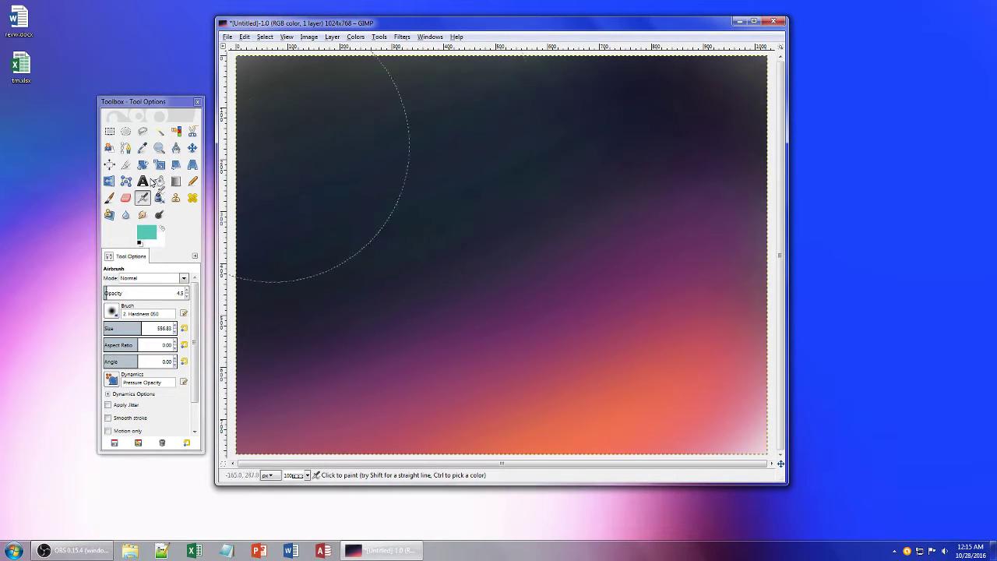
# Change the foreground to violet and airbrush a faint tint over the dark upper area at 10.9 opacity.
pyautogui.click(143, 238)
pyautogui.moveTo(167, 373); pyautogui.dragTo(149, 374)
pyautogui.click(163, 450)
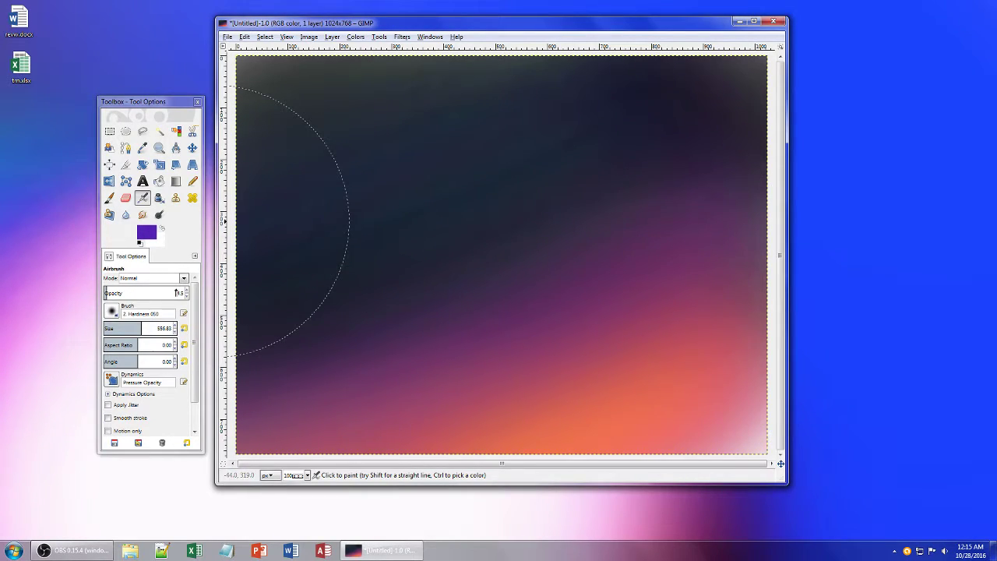
pyautogui.moveTo(104, 293); pyautogui.dragTo(113, 293)
pyautogui.moveTo(685, 80)
pyautogui.mouseDown()
pyautogui.moveTo(304, 190)
pyautogui.moveTo(587, 53)
pyautogui.moveTo(575, 97)
pyautogui.moveTo(364, 183)
pyautogui.moveTo(294, 168)
pyautogui.moveTo(552, 142)
pyautogui.moveTo(728, 77)
pyautogui.mouseUp()
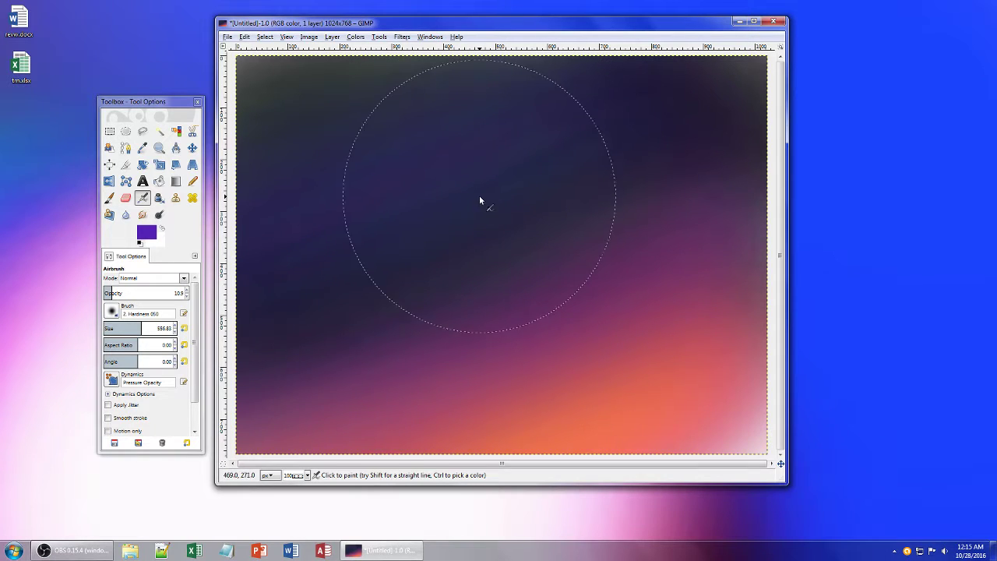
# Change the foreground to black and set the airbrush to size 68.60 with 100 opacity.
pyautogui.click(147, 232)
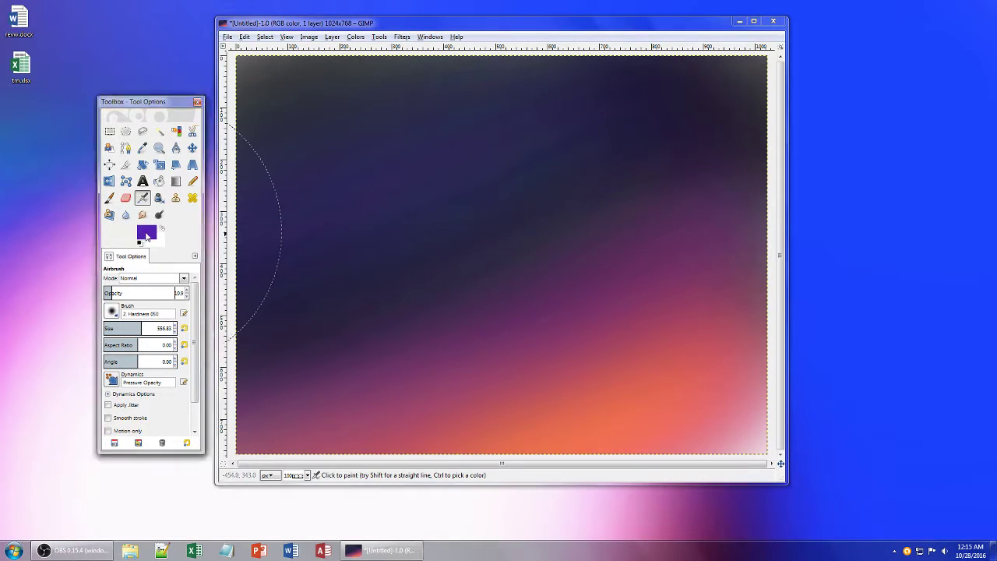
pyautogui.moveTo(172, 347); pyautogui.dragTo(140, 347)
pyautogui.click(153, 458)
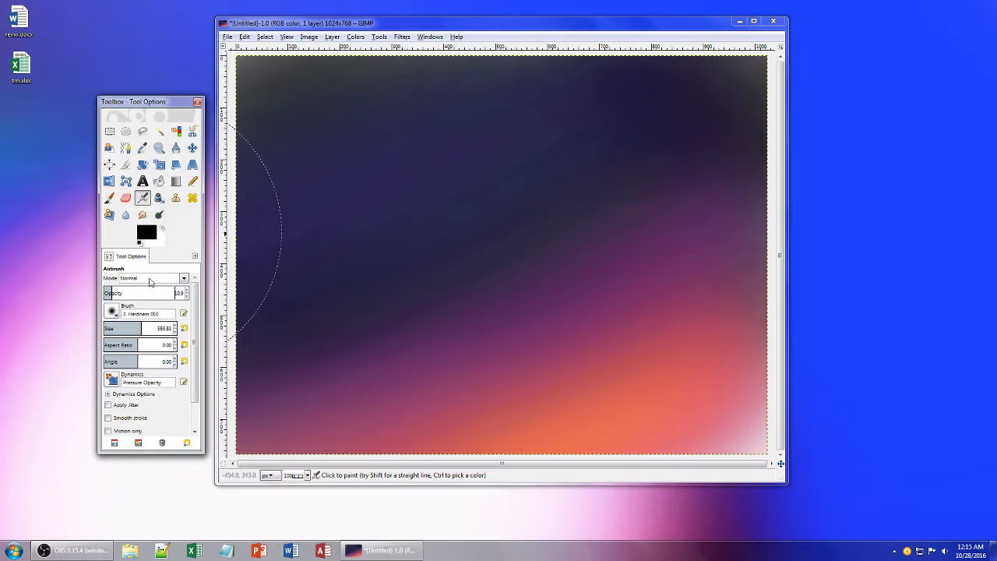
pyautogui.click(107, 329)
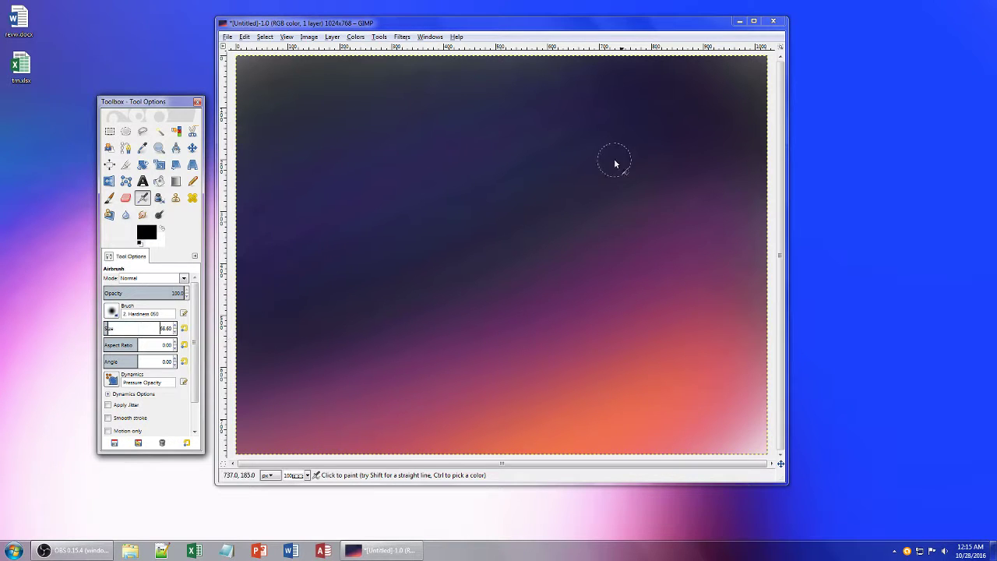
# Undo the trial thin black diagonal strokes across the upper canvas and lower the airbrush opacity to 10.3.
pyautogui.moveTo(640, 100)
pyautogui.mouseDown()
pyautogui.moveTo(216, 259)
pyautogui.moveTo(232, 278)
pyautogui.moveTo(520, 204)
pyautogui.moveTo(371, 221)
pyautogui.moveTo(332, 214)
pyautogui.mouseUp()
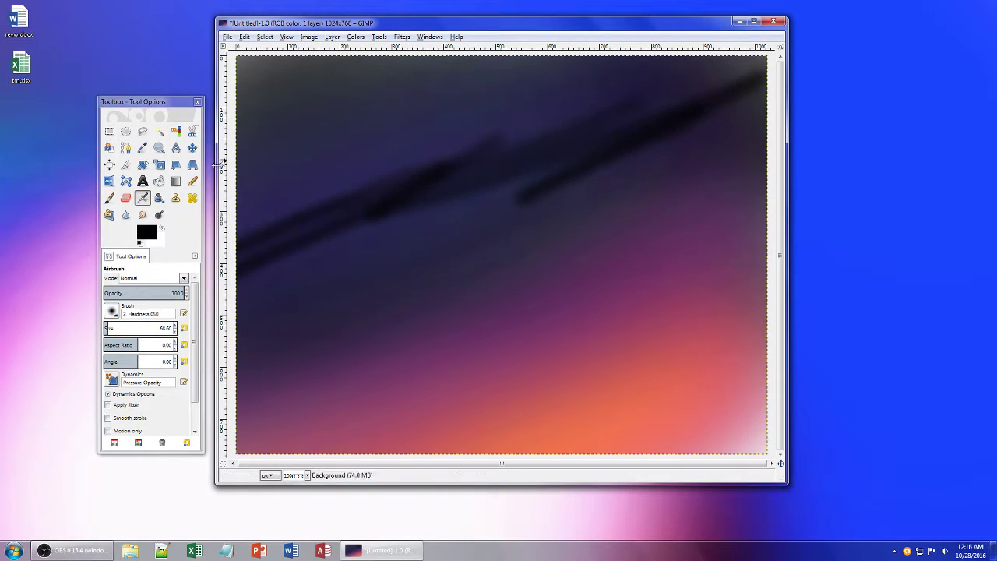
pyautogui.hotkey('ctrl', 'z')
pyautogui.click(111, 293)
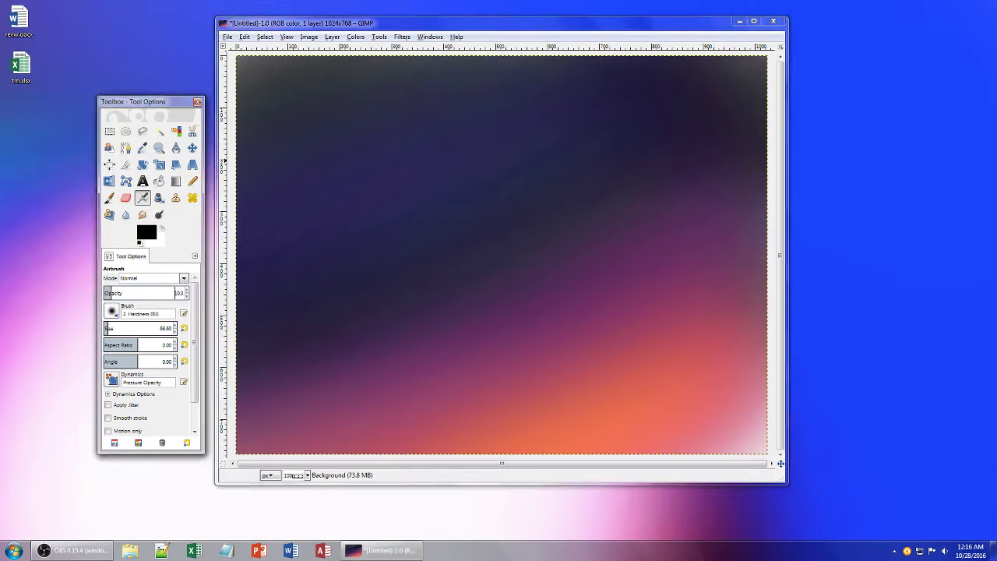
# Deepen the diagonal dark band with black airbrush strokes, from size 151.23 at 34.0 opacity up to size 451.68 at 14.1 opacity.
pyautogui.moveTo(661, 100)
pyautogui.mouseDown()
pyautogui.moveTo(465, 207)
pyautogui.moveTo(659, 129)
pyautogui.mouseUp()
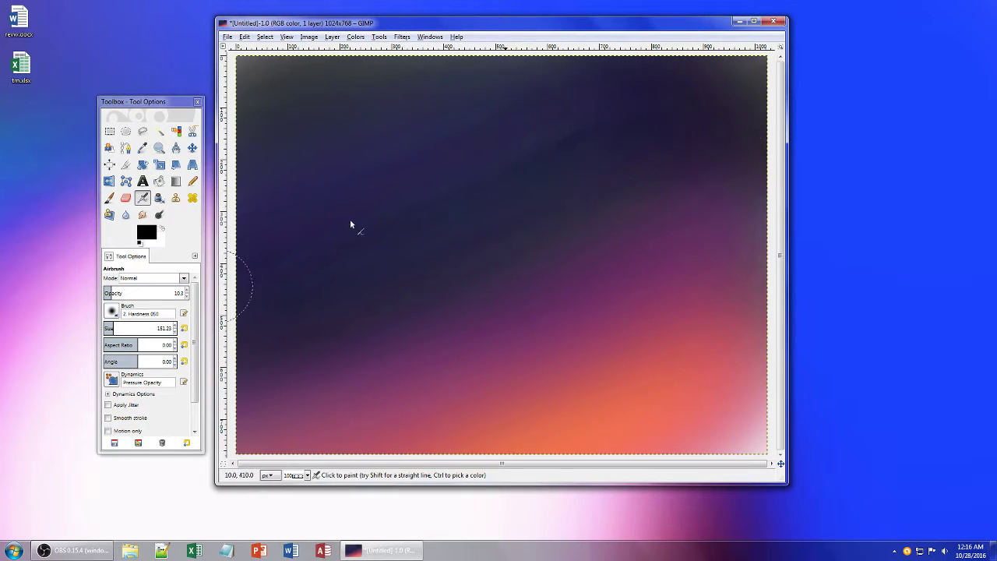
pyautogui.click(131, 292)
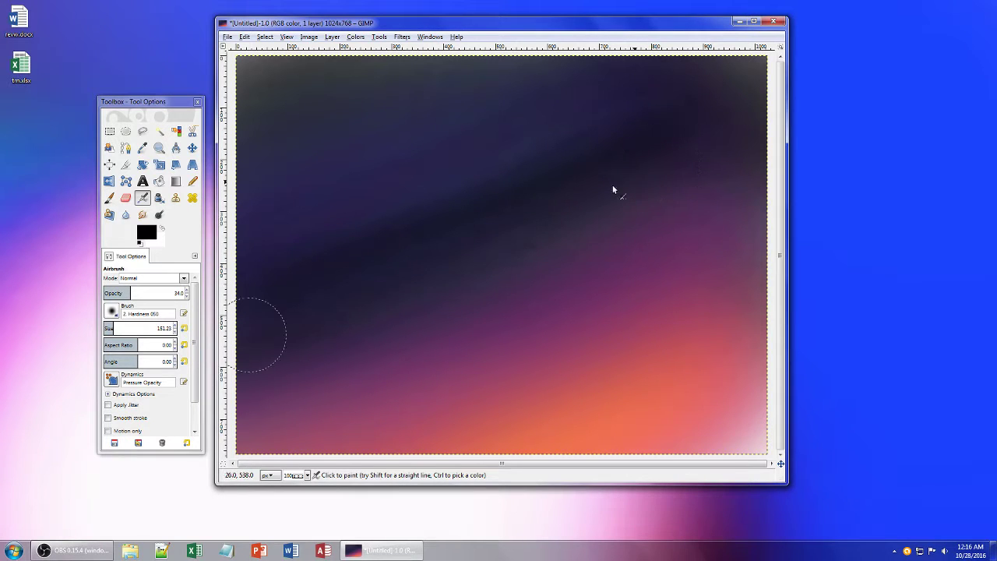
pyautogui.moveTo(119, 331); pyautogui.dragTo(128, 329)
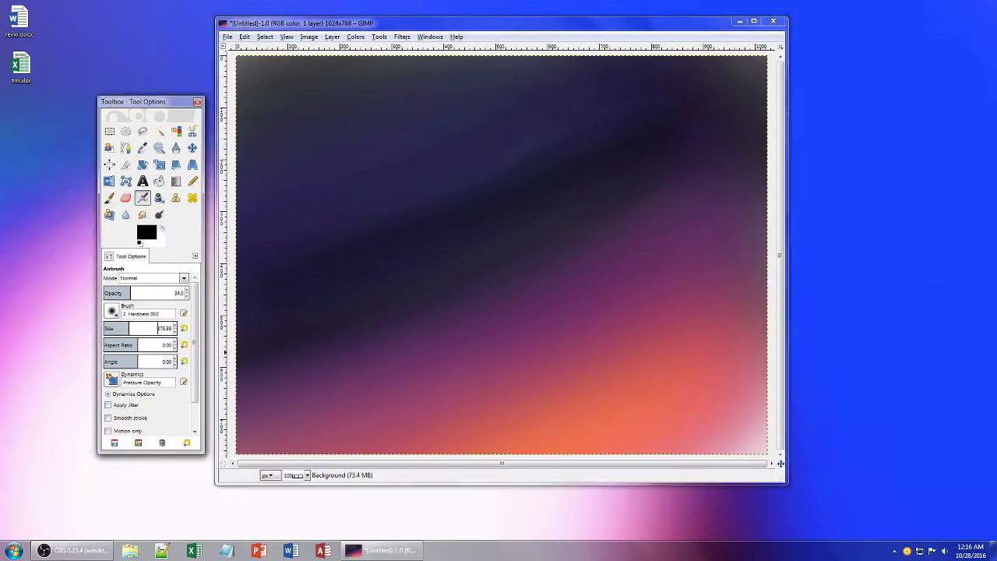
pyautogui.click(114, 292)
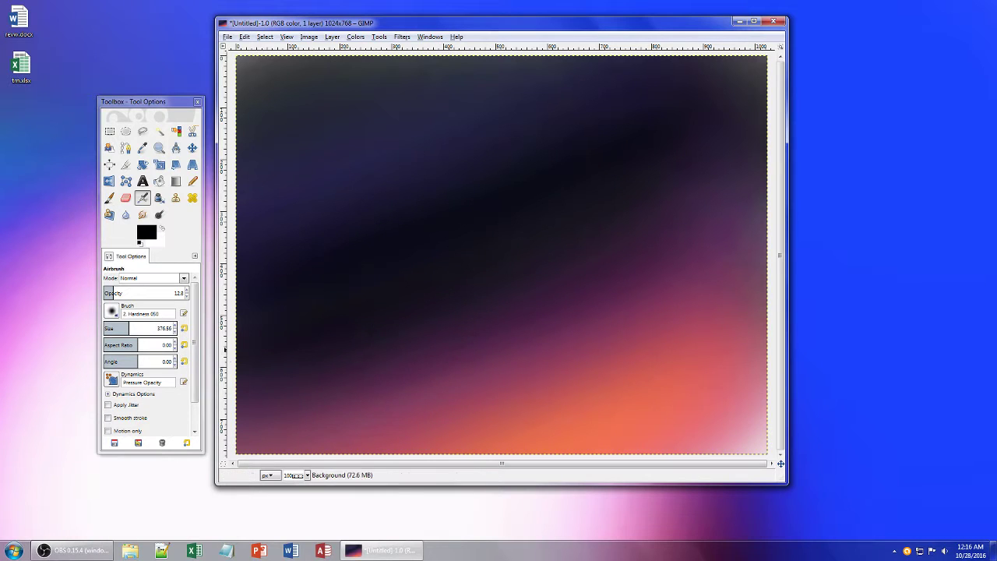
pyautogui.click(134, 327)
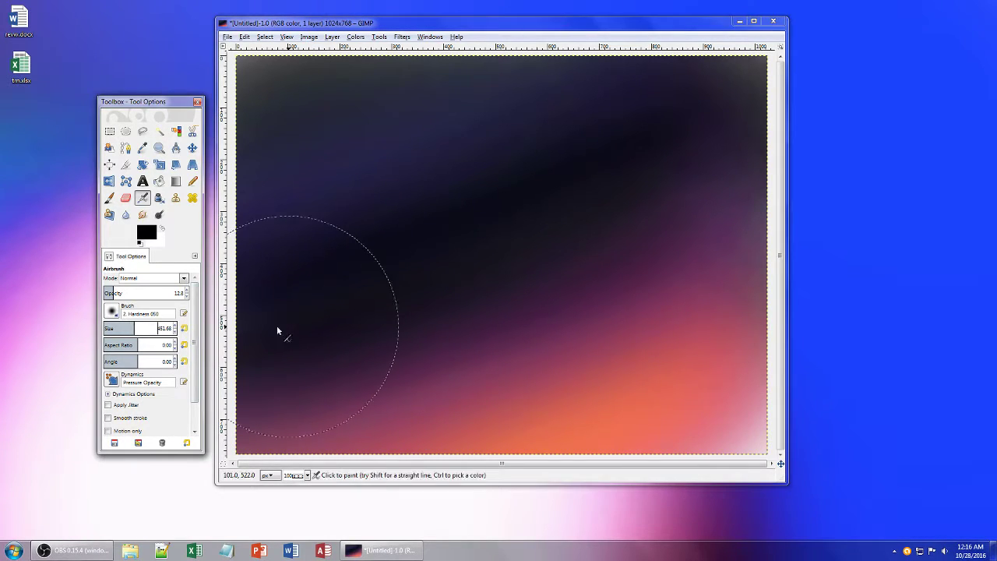
pyautogui.click(114, 292)
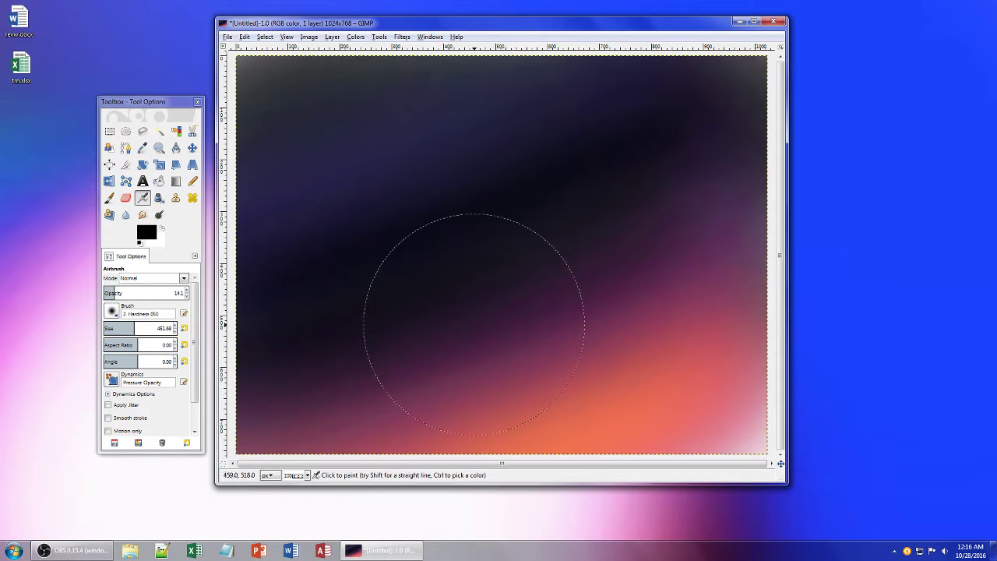
# Airbrush dark red tints over the black diagonal band, using foreground 170000 followed by 410000.
pyautogui.click(143, 239)
pyautogui.click(165, 362)
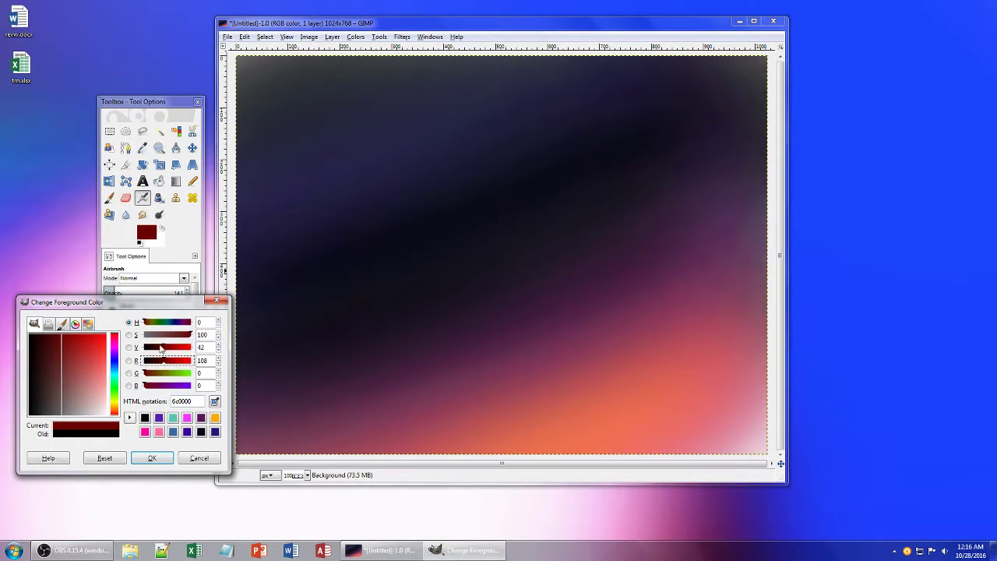
pyautogui.click(148, 348)
pyautogui.click(153, 457)
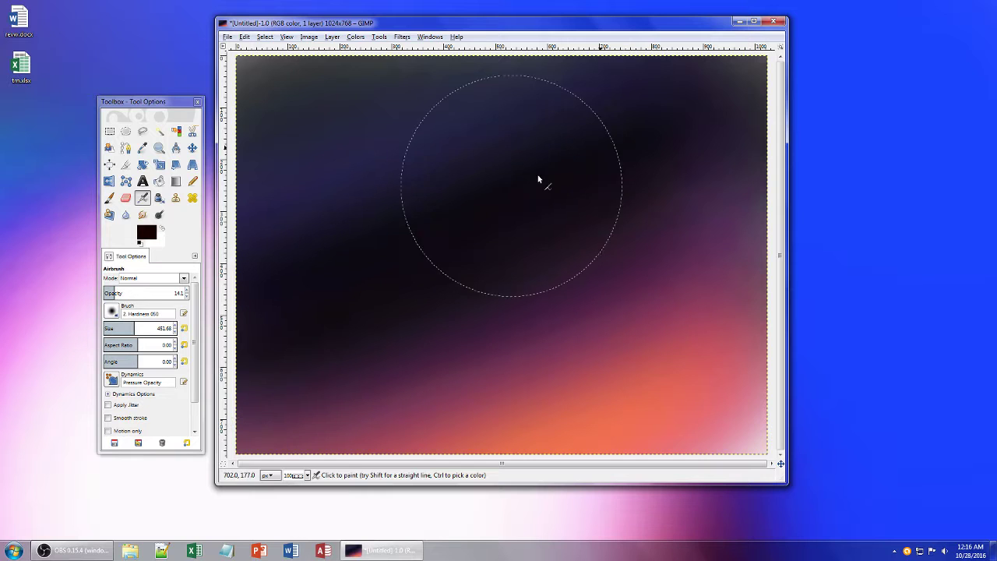
pyautogui.click(144, 236)
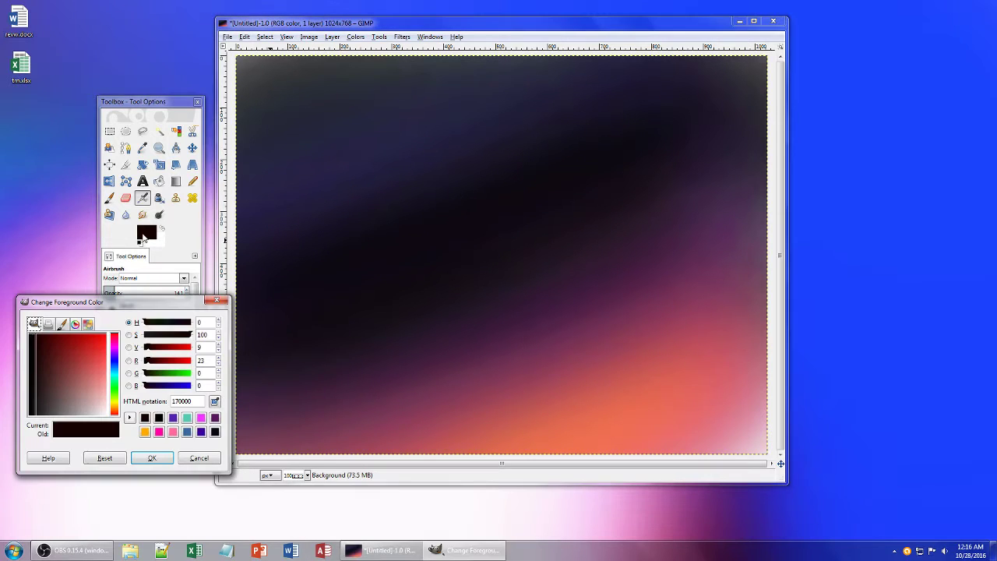
pyautogui.click(157, 348)
pyautogui.click(159, 458)
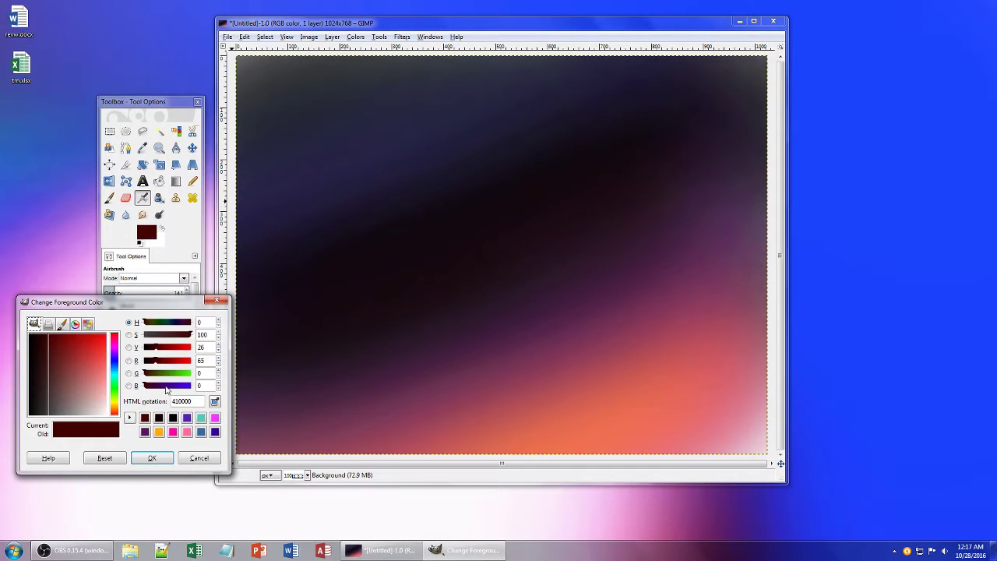
# Airbrush purple 410071 followed by dark blue over the diagonal band and its transition into the orange area.
pyautogui.click(145, 430)
pyautogui.click(152, 457)
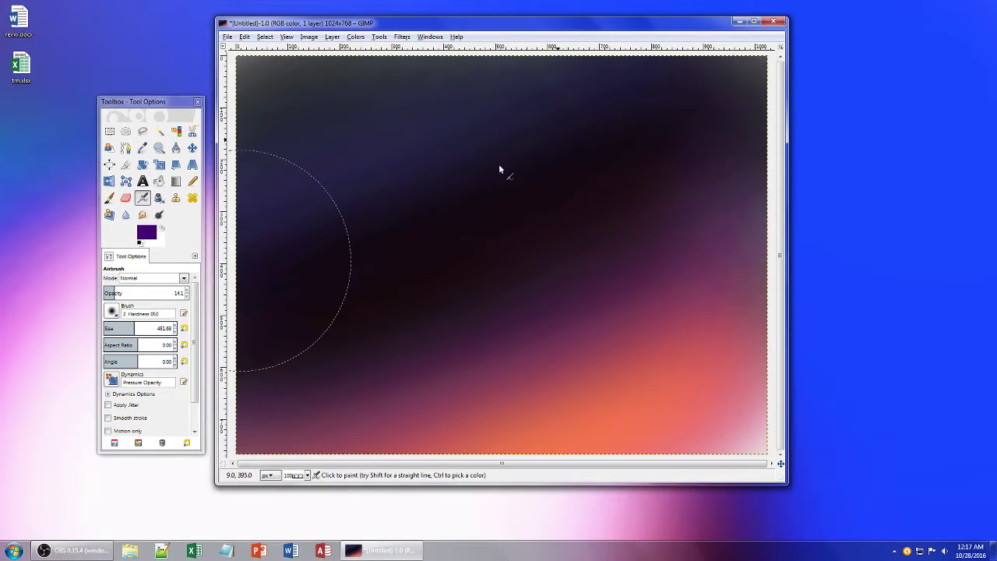
pyautogui.click(150, 231)
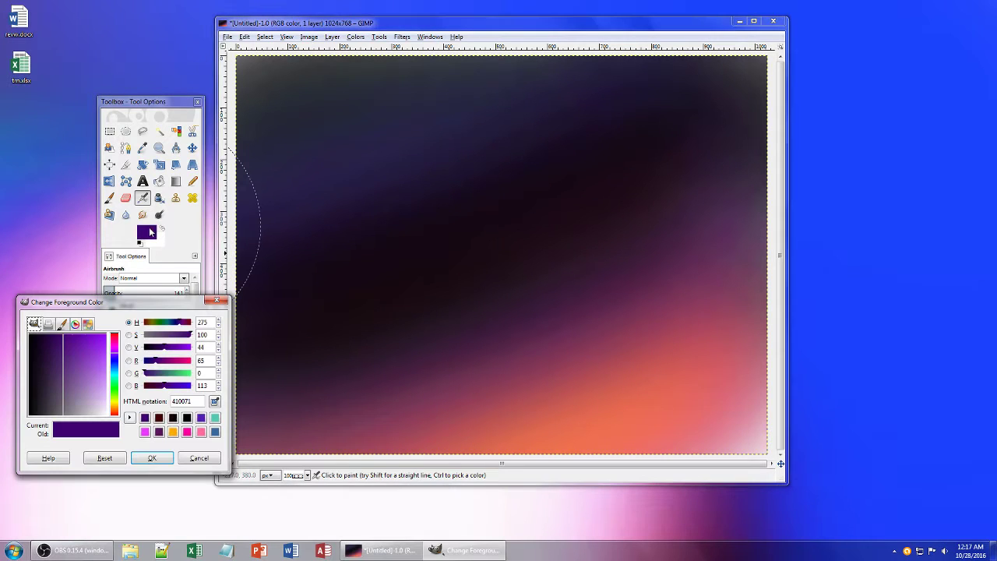
pyautogui.click(149, 362)
pyautogui.click(152, 457)
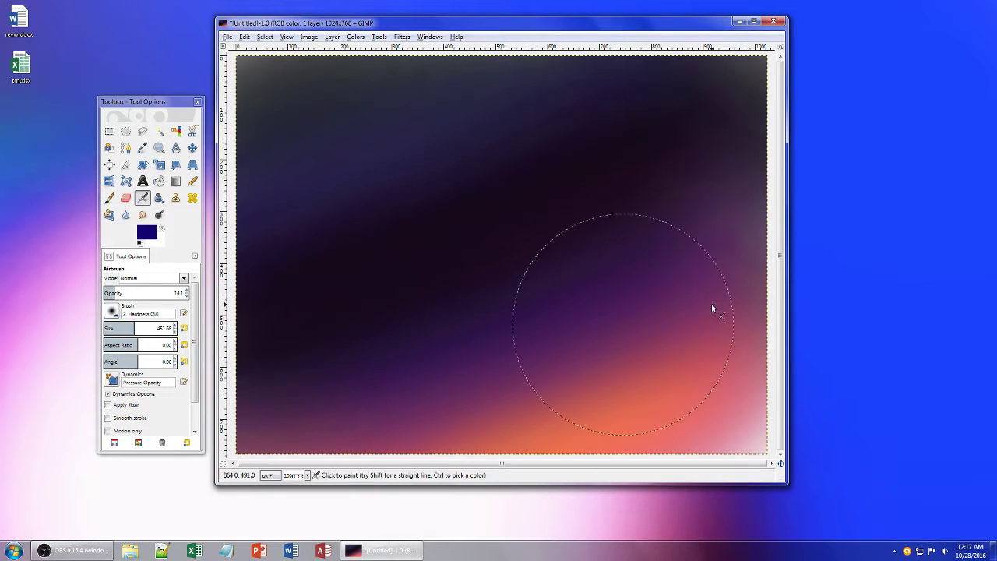
# Change the foreground to near-black 14000b and airbrush over the orange lower area to darken it.
pyautogui.click(147, 236)
pyautogui.moveTo(163, 385); pyautogui.dragTo(146, 384)
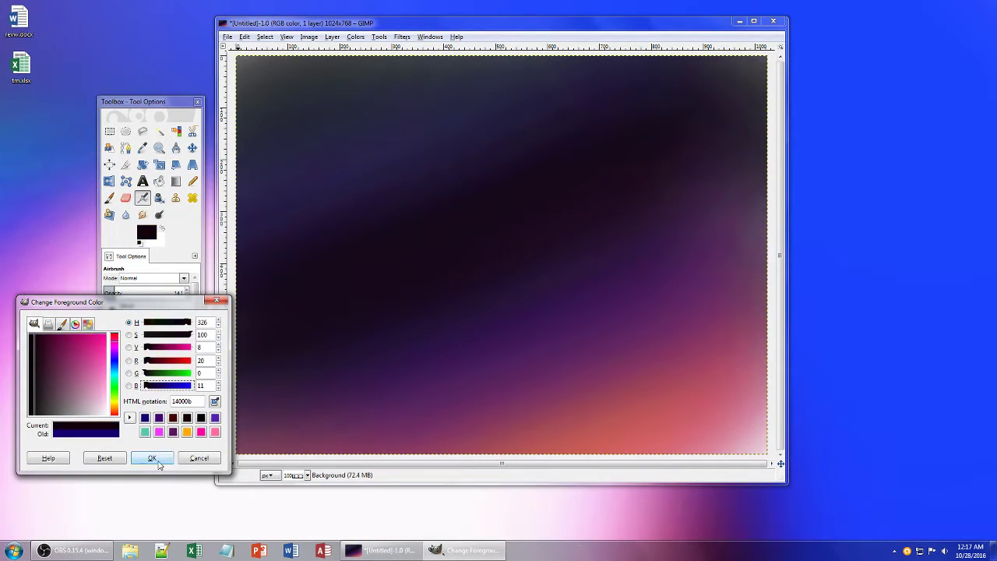
pyautogui.click(156, 461)
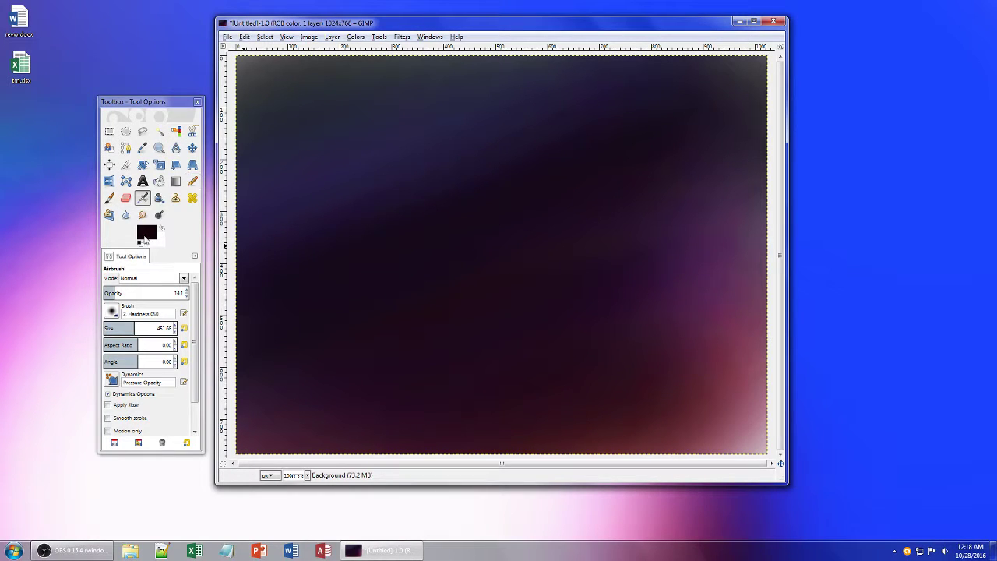
# Airbrush violet tints over the darkened canvas, using foreground 14002d followed by the brighter 400093.
pyautogui.click(146, 231)
pyautogui.click(159, 418)
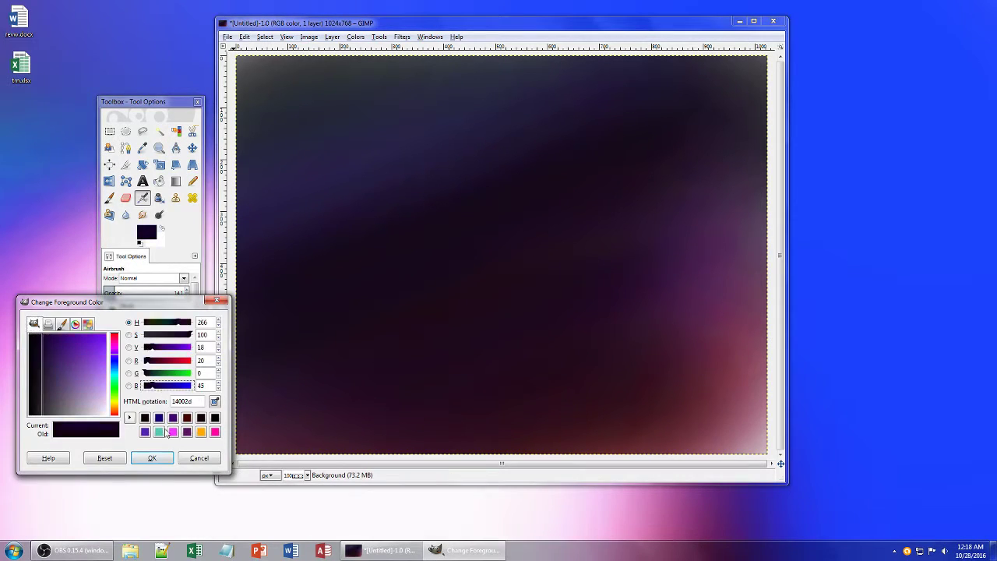
pyautogui.click(152, 457)
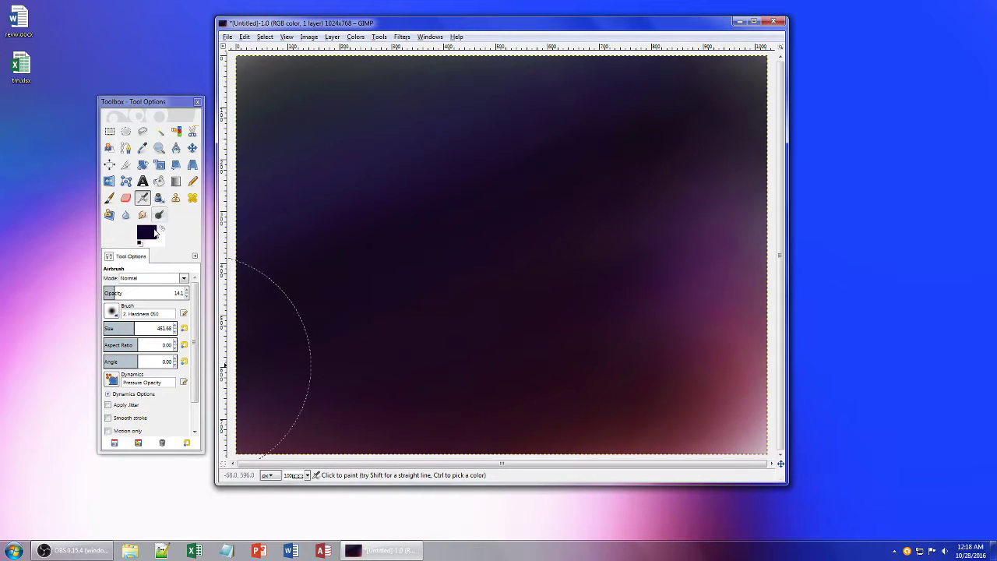
pyautogui.click(146, 231)
pyautogui.click(173, 350)
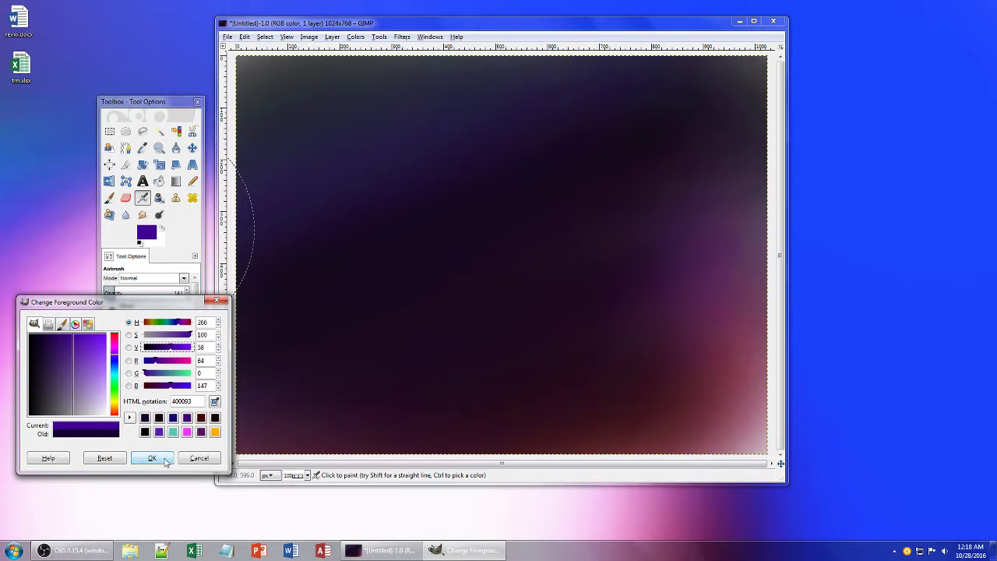
pyautogui.click(152, 457)
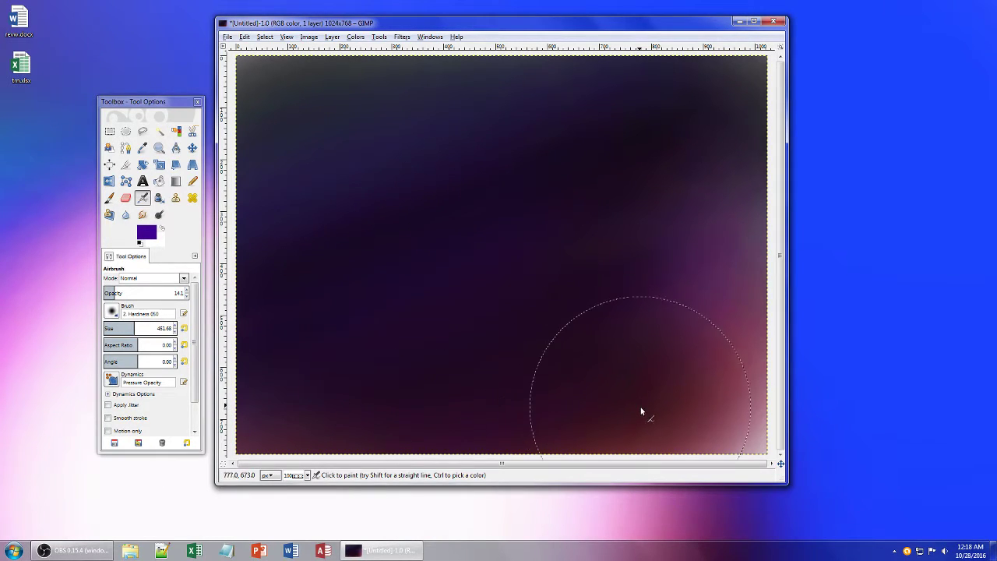
# Change the foreground to dark blue 000074 and airbrush it over the left half of the canvas.
pyautogui.click(146, 231)
pyautogui.click(165, 386)
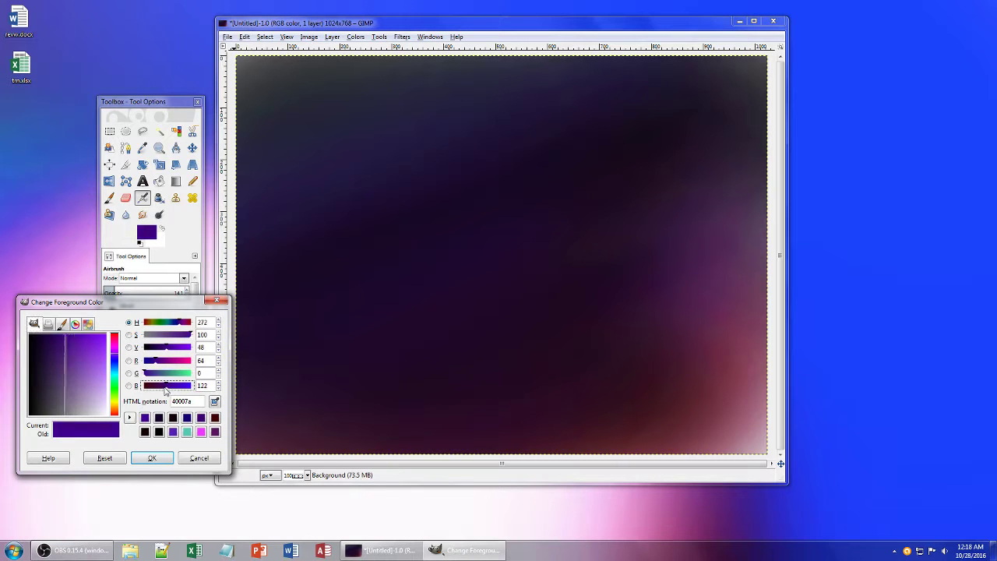
pyautogui.click(148, 362)
pyautogui.click(153, 460)
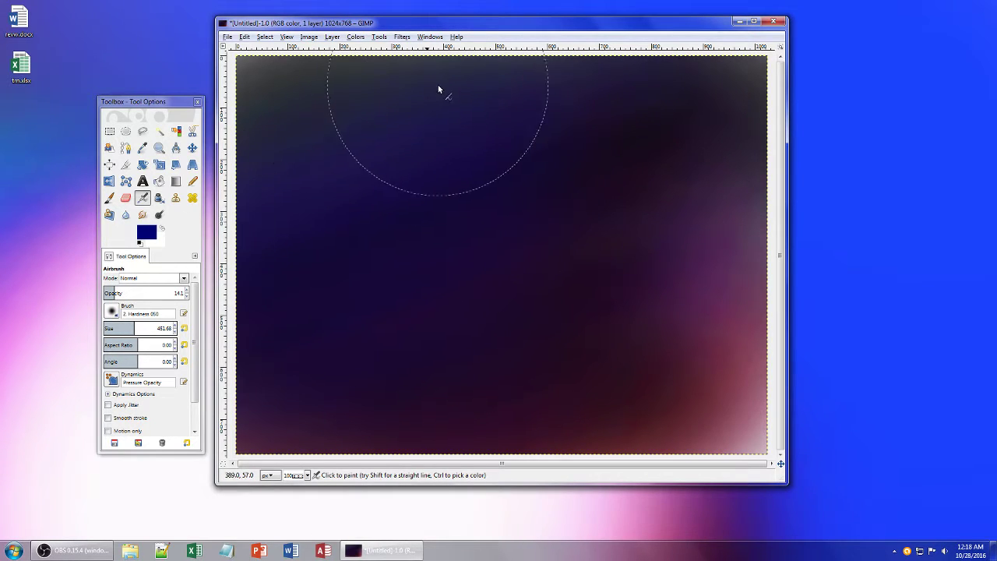
# Change the foreground to teal 006374 and airbrush it broadly over the dark canvas, discarding the accidental horizontal guide.
pyautogui.click(146, 231)
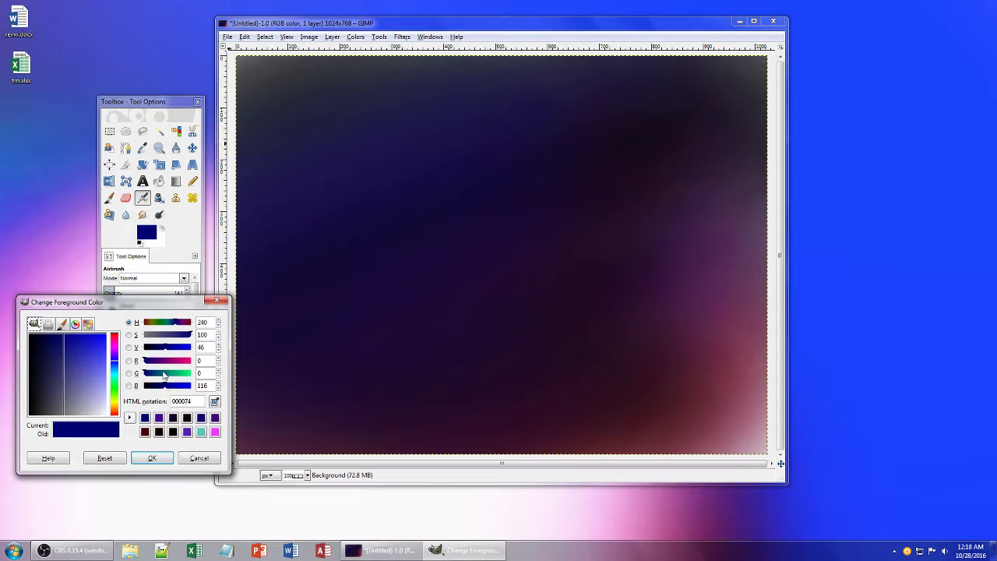
pyautogui.click(164, 375)
pyautogui.click(152, 458)
pyautogui.moveTo(420, 48); pyautogui.dragTo(420, 62)
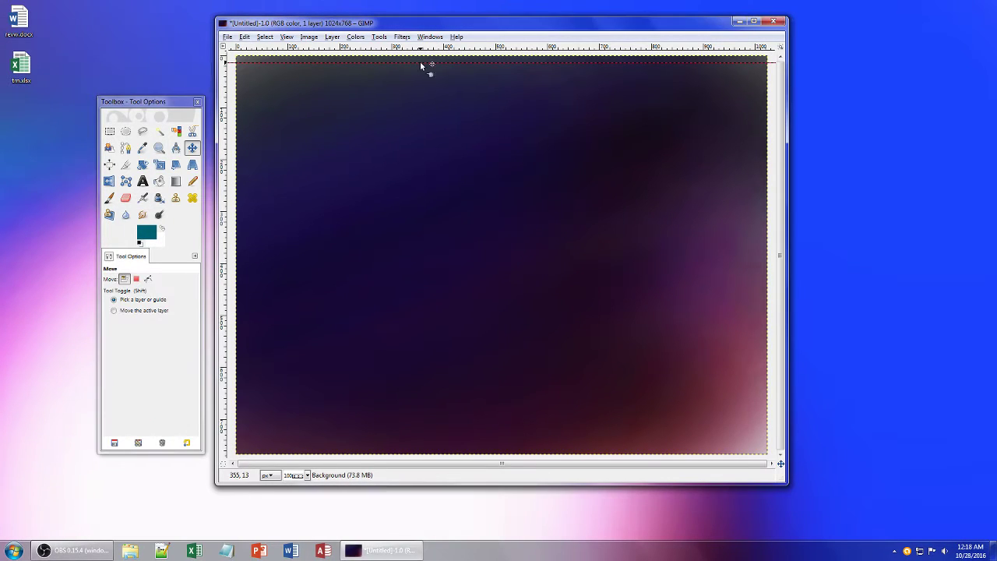
pyautogui.click(143, 198)
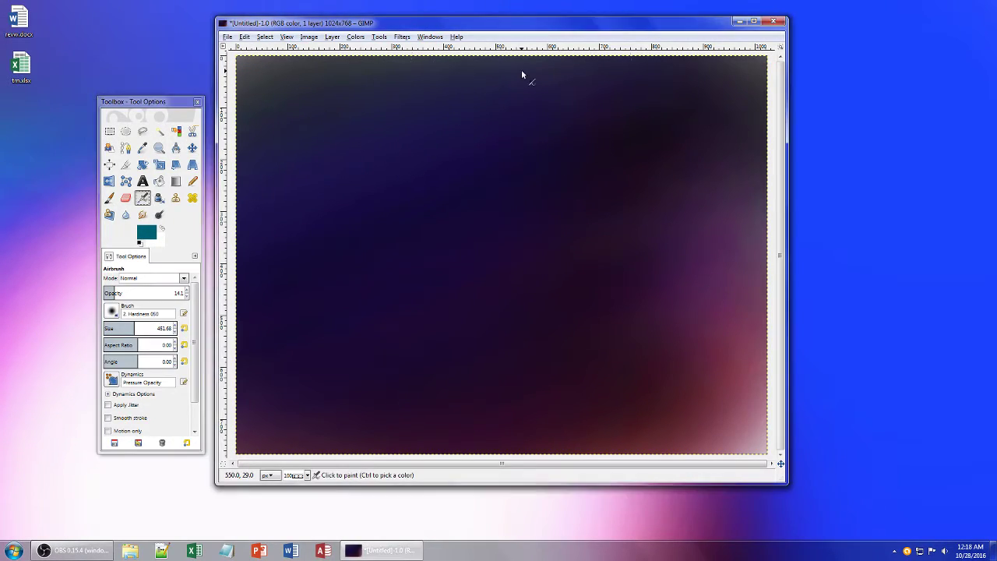
pyautogui.moveTo(734, 65)
pyautogui.mouseDown()
pyautogui.moveTo(437, 89)
pyautogui.moveTo(666, 114)
pyautogui.moveTo(563, 131)
pyautogui.moveTo(448, 168)
pyautogui.moveTo(778, 125)
pyautogui.moveTo(573, 188)
pyautogui.moveTo(662, 154)
pyautogui.moveTo(753, 153)
pyautogui.moveTo(666, 160)
pyautogui.moveTo(483, 202)
pyautogui.moveTo(581, 215)
pyautogui.moveTo(535, 224)
pyautogui.moveTo(299, 348)
pyautogui.moveTo(542, 233)
pyautogui.moveTo(550, 174)
pyautogui.moveTo(270, 262)
pyautogui.moveTo(288, 234)
pyautogui.moveTo(383, 169)
pyautogui.moveTo(478, 174)
pyautogui.moveTo(271, 246)
pyautogui.moveTo(463, 127)
pyautogui.moveTo(182, 214)
pyautogui.mouseUp()
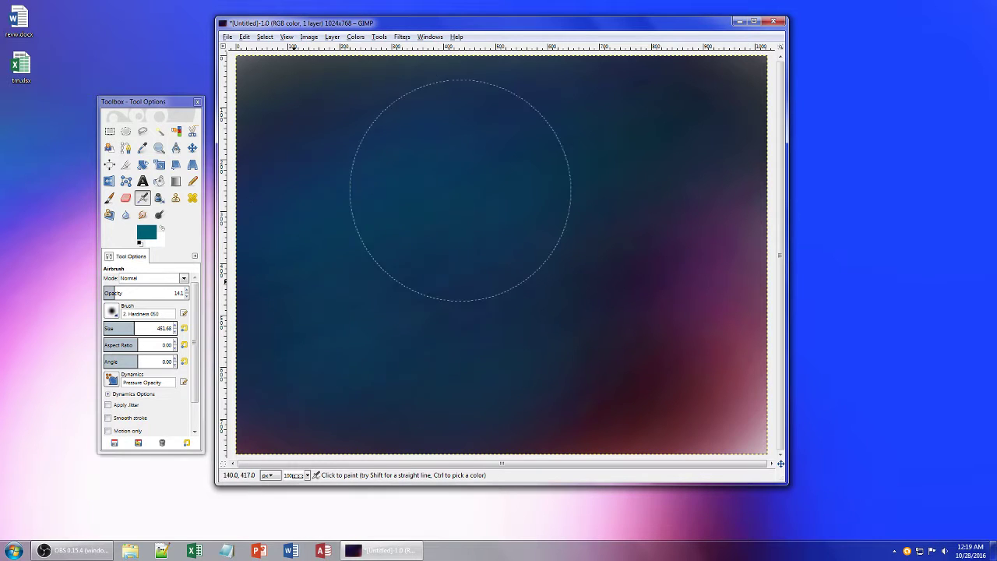
# Change the foreground to bright blue 004dff and airbrush a large glow over the canvas's lower-left area.
pyautogui.click(141, 232)
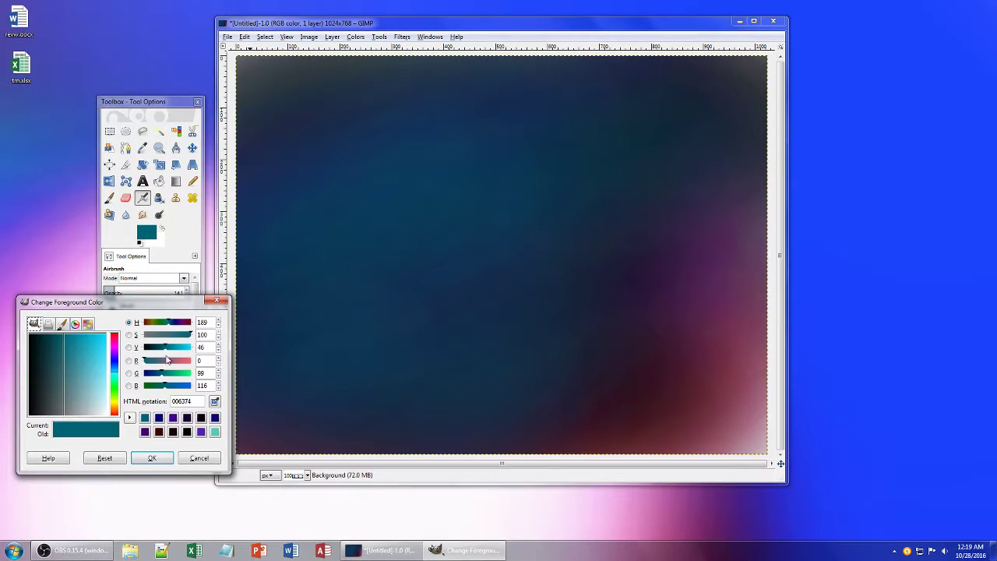
pyautogui.moveTo(165, 349); pyautogui.dragTo(192, 349)
pyautogui.click(159, 377)
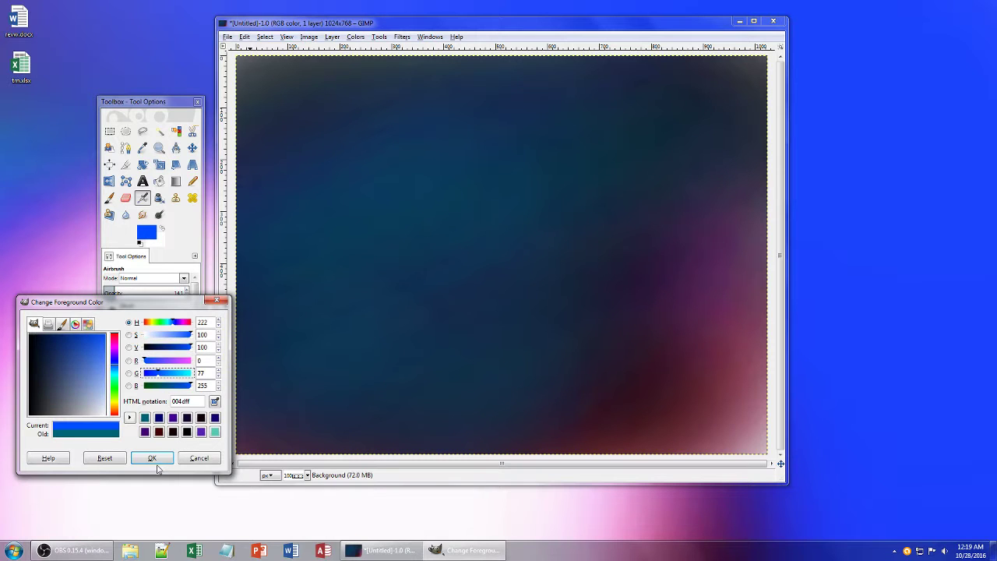
pyautogui.click(152, 457)
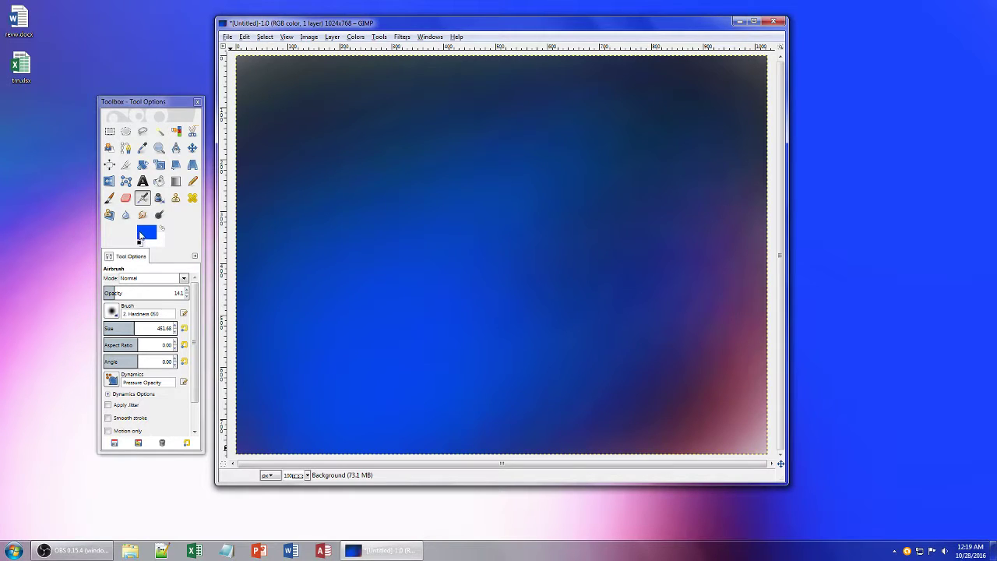
# Export the image to the Pictures folder as 10-28-16 - 1.png.
pyautogui.click(227, 37)
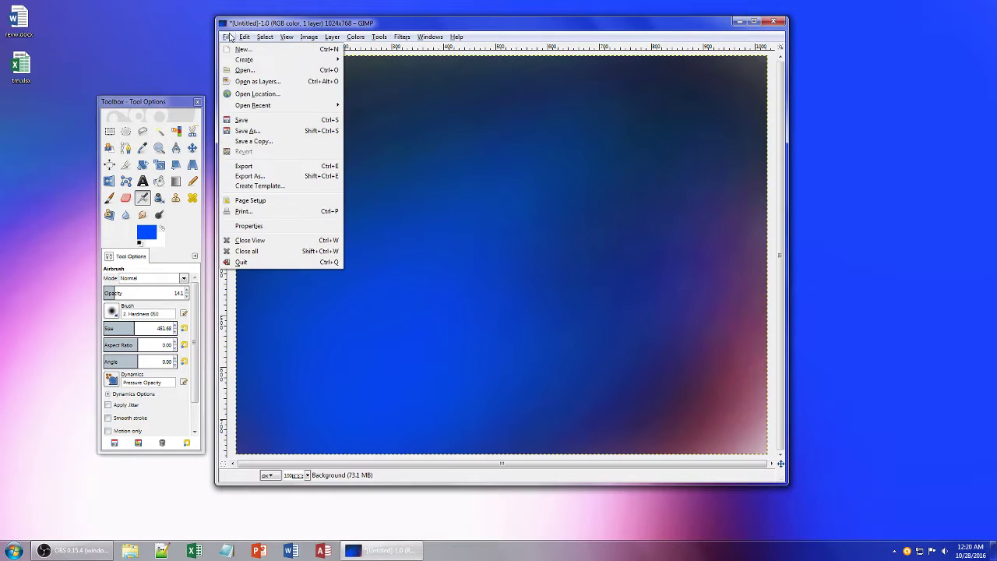
pyautogui.click(263, 176)
pyautogui.click(625, 402)
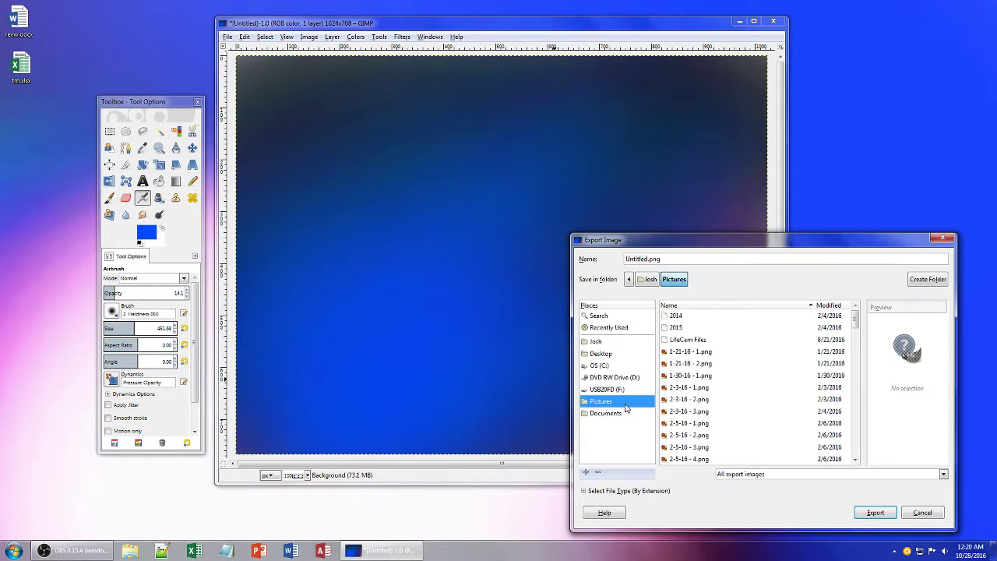
pyautogui.tripleClick(694, 256)
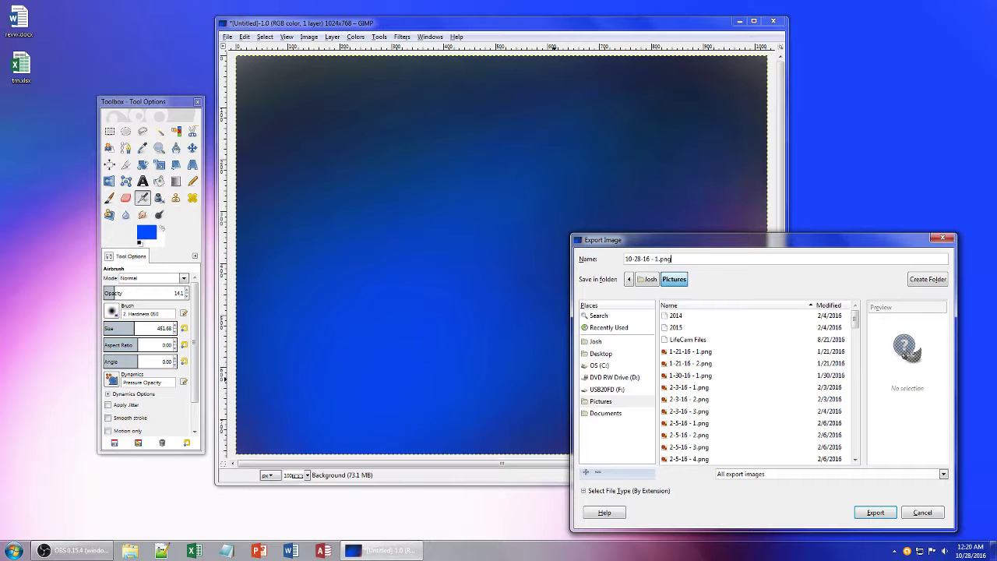
pyautogui.write('10-28-16 - 1.png')
pyautogui.press('Return')
pyautogui.click(503, 370)
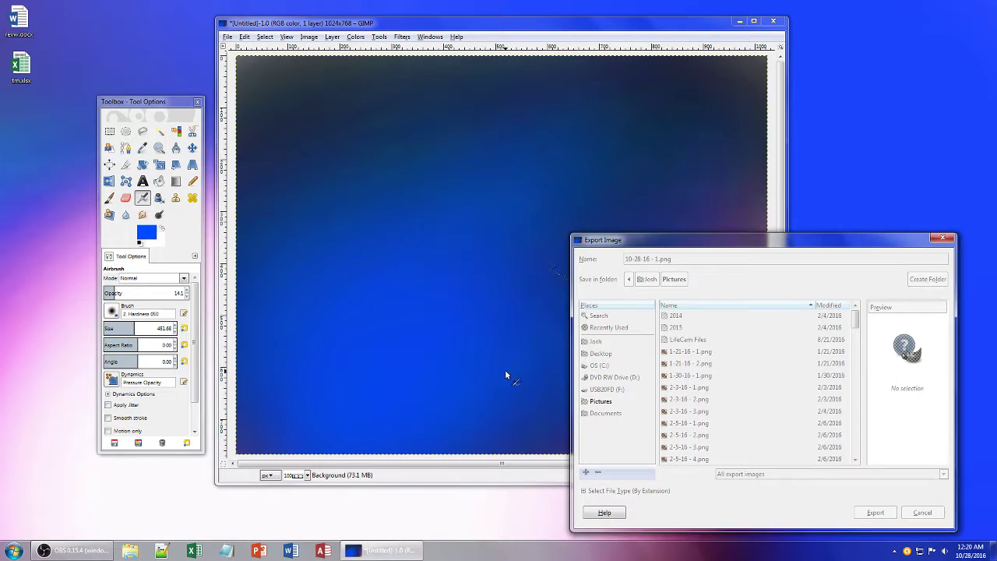
# Switch to the Windows desktop's Personalization settings and make their window narrower.
pyautogui.rightClick(902, 127)
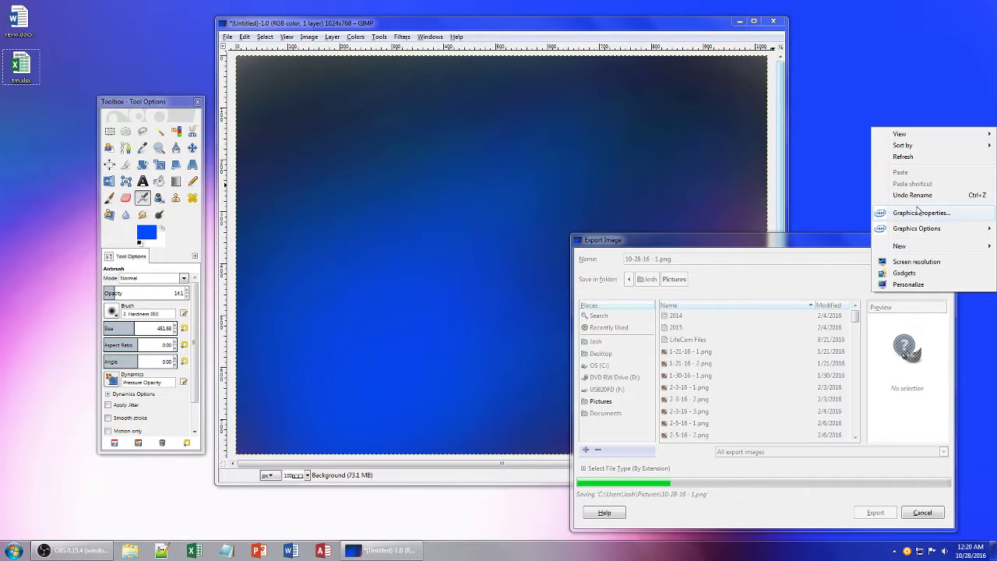
pyautogui.click(922, 285)
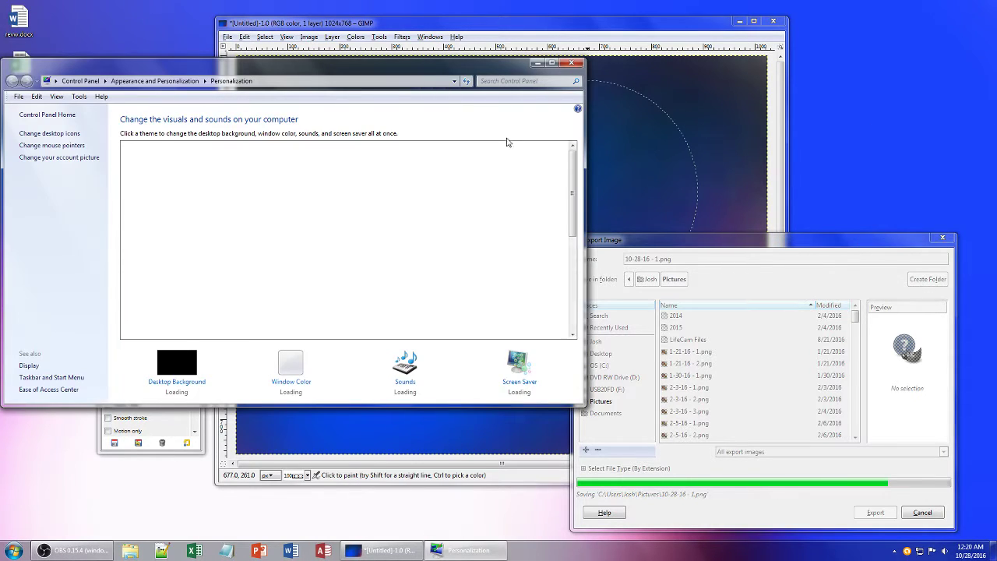
pyautogui.moveTo(554, 158); pyautogui.dragTo(501, 158)
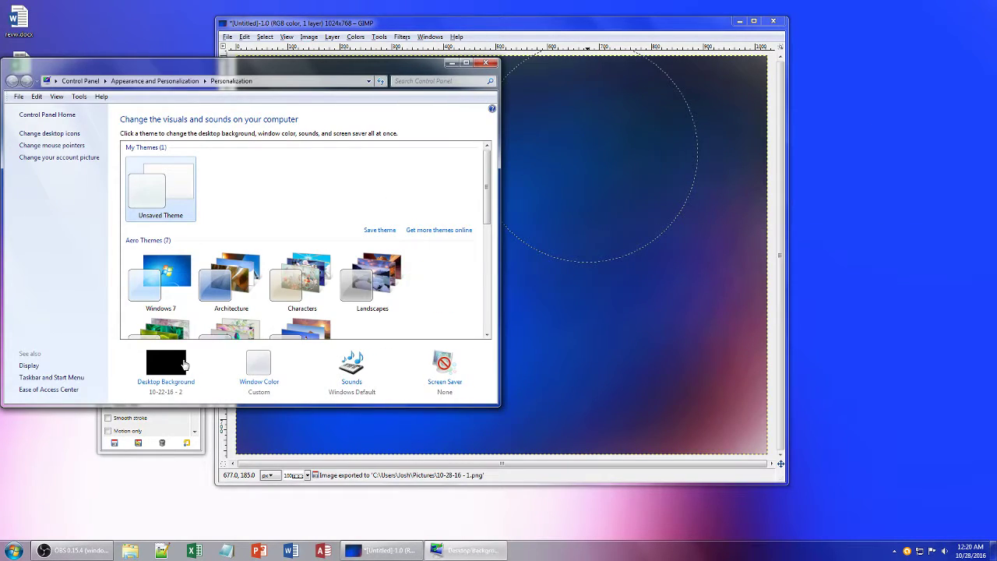
# Set the exported picture 10-28-16 - 1 as the only desktop background, save the change and close the Personalization window.
pyautogui.click(166, 365)
pyautogui.click(224, 283)
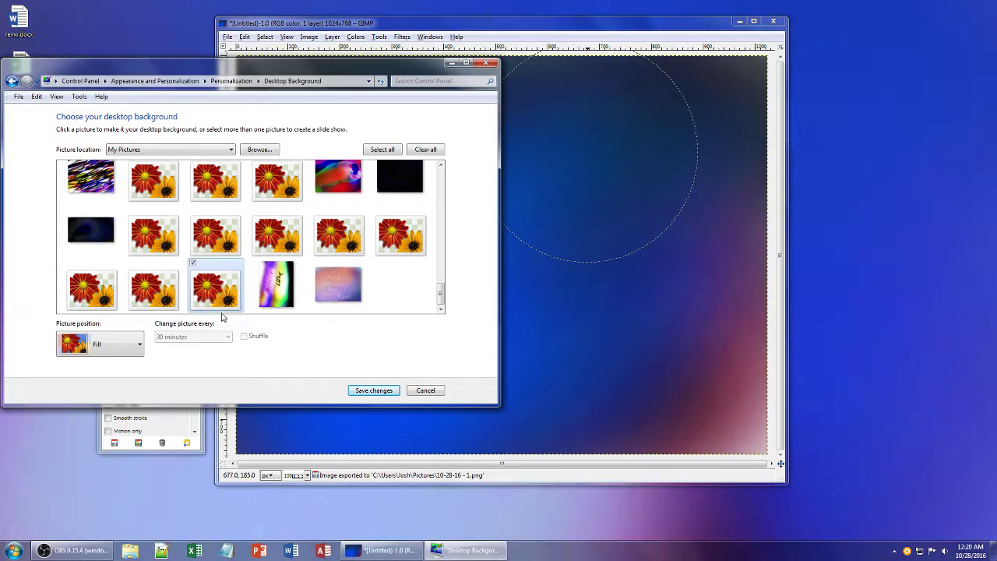
pyautogui.click(373, 390)
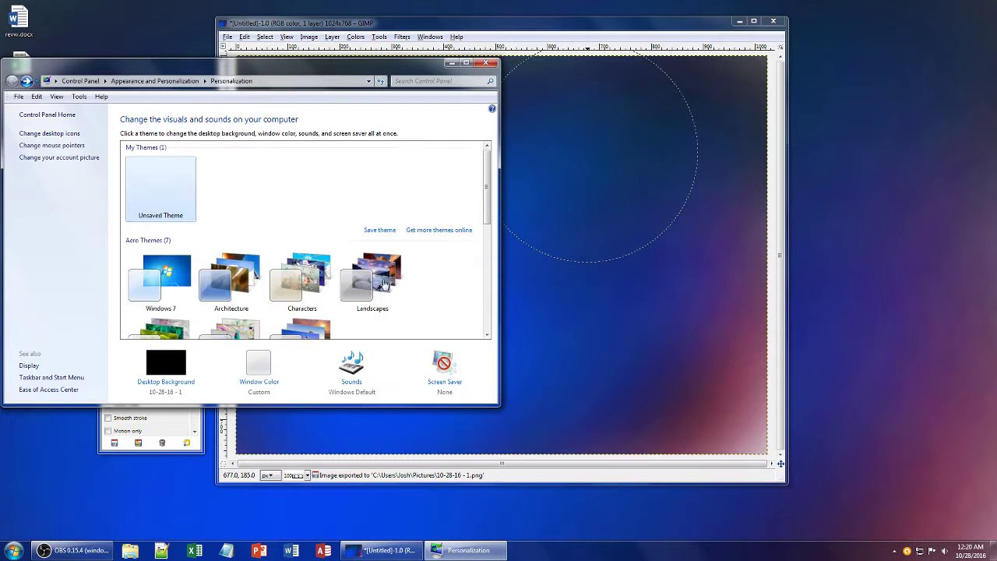
pyautogui.click(486, 64)
# Close the untitled painting without saving its changes and quit GIMP.
pyautogui.click(772, 21)
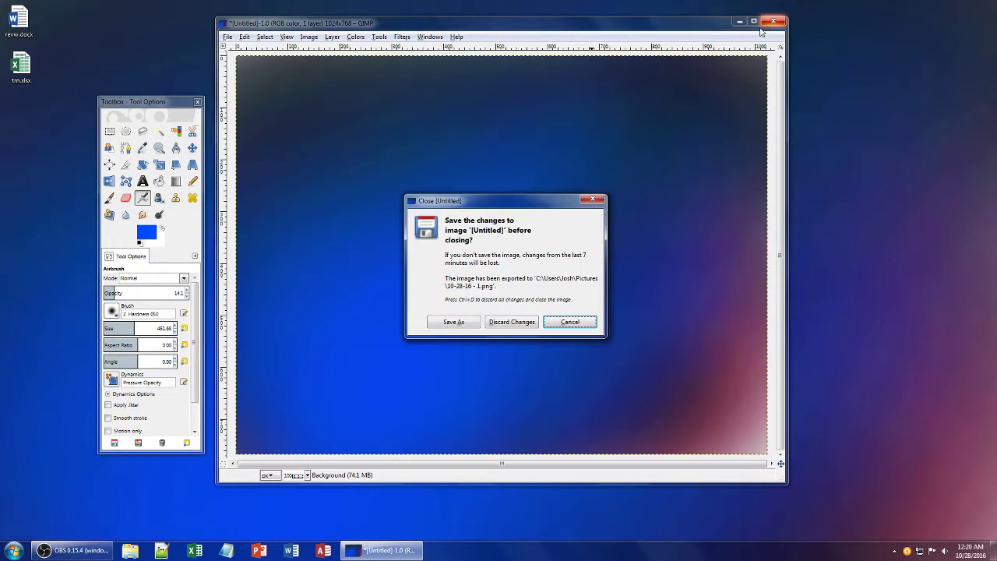
pyautogui.click(510, 320)
pyautogui.click(663, 21)
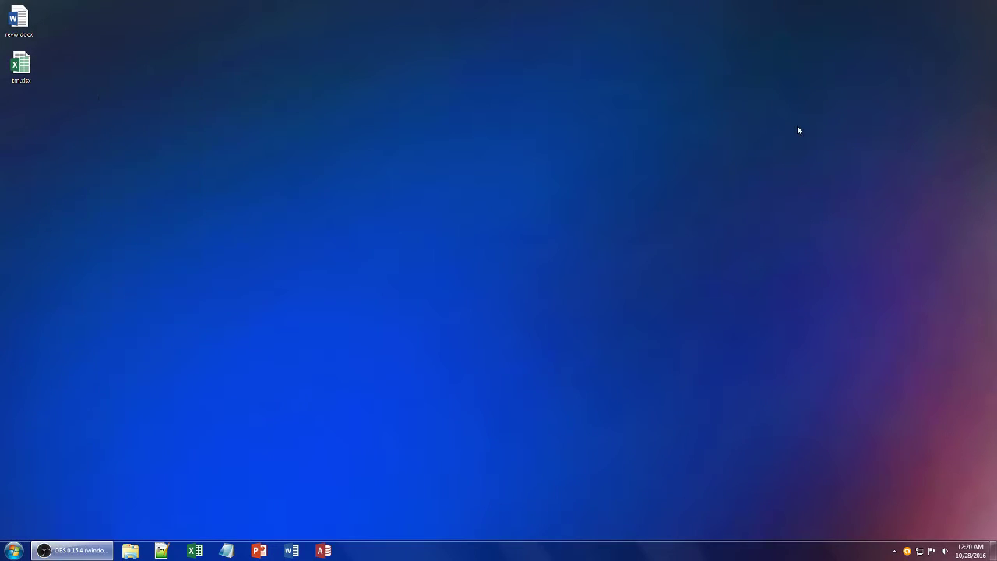
pyautogui.rightClick(806, 135)
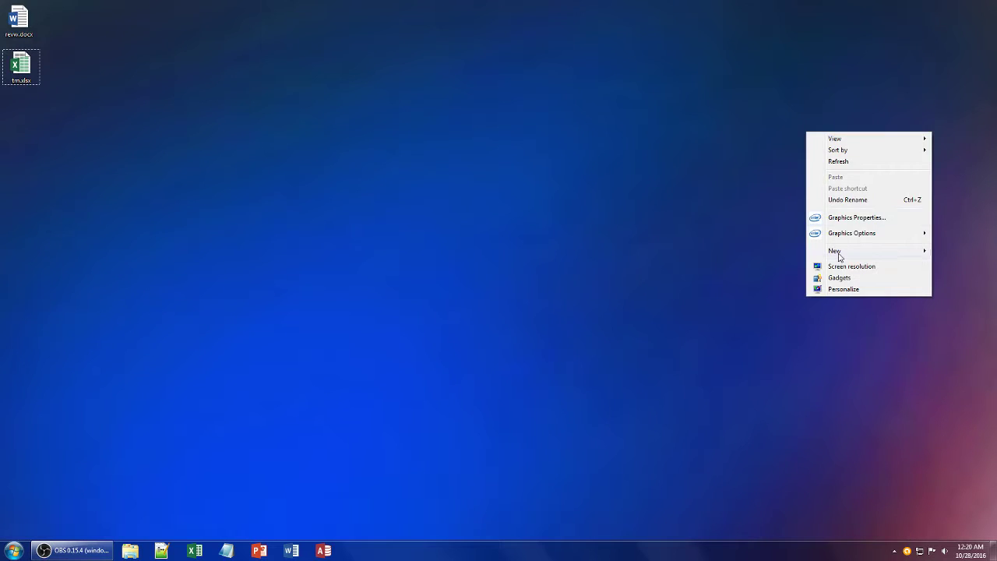
pyautogui.click(690, 218)
pyautogui.rightClick(690, 218)
pyautogui.click(663, 250)
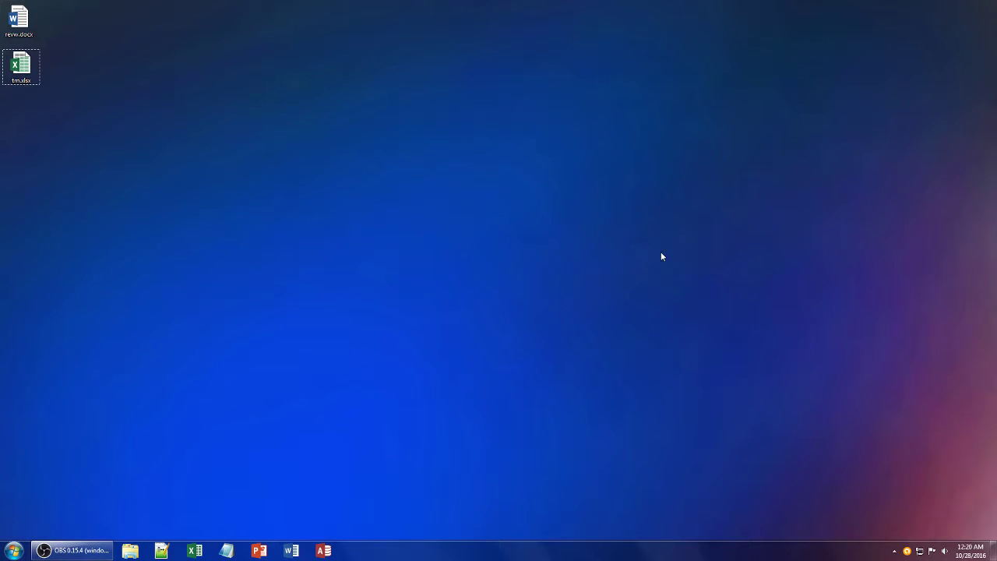
# Search for lmms among the installed programs and launch LMMS.
pyautogui.press('super')
pyautogui.write('mspaint')
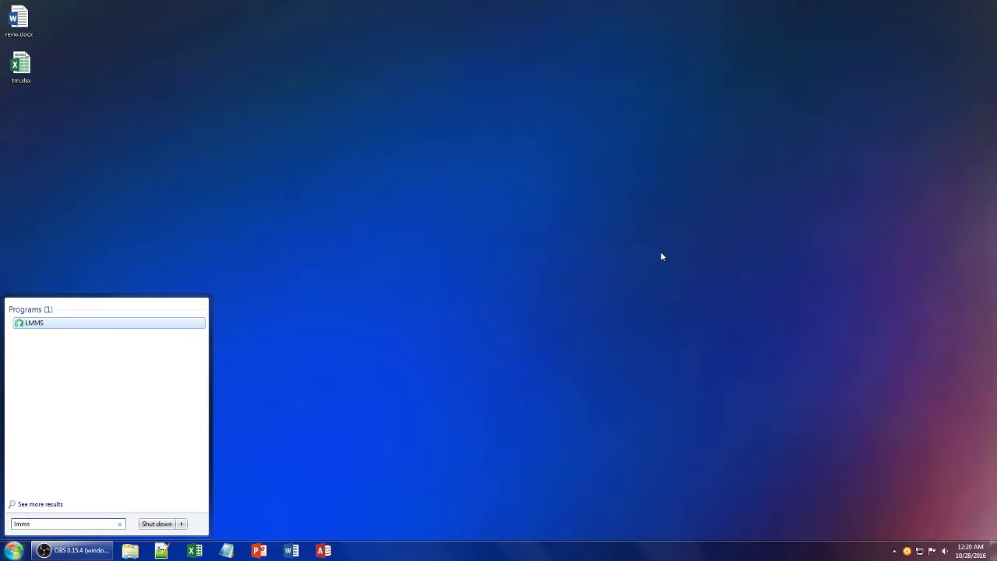
pyautogui.press('Return')
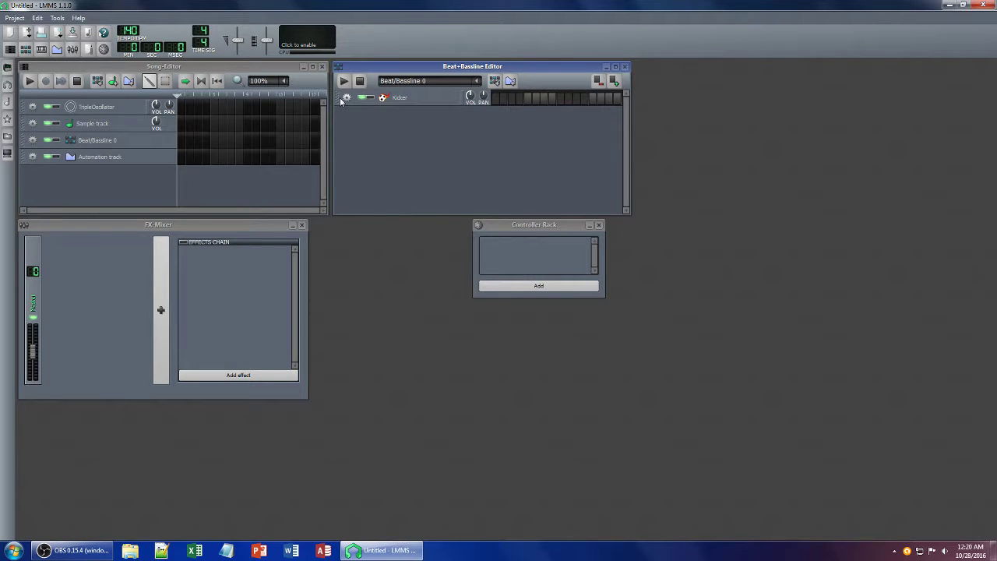
# Remove the Kicker track from the Beat+Bassline Editor and the TripleOscillator, Sample and Automation tracks from the Song-Editor.
pyautogui.click(345, 99)
pyautogui.click(355, 126)
pyautogui.click(32, 107)
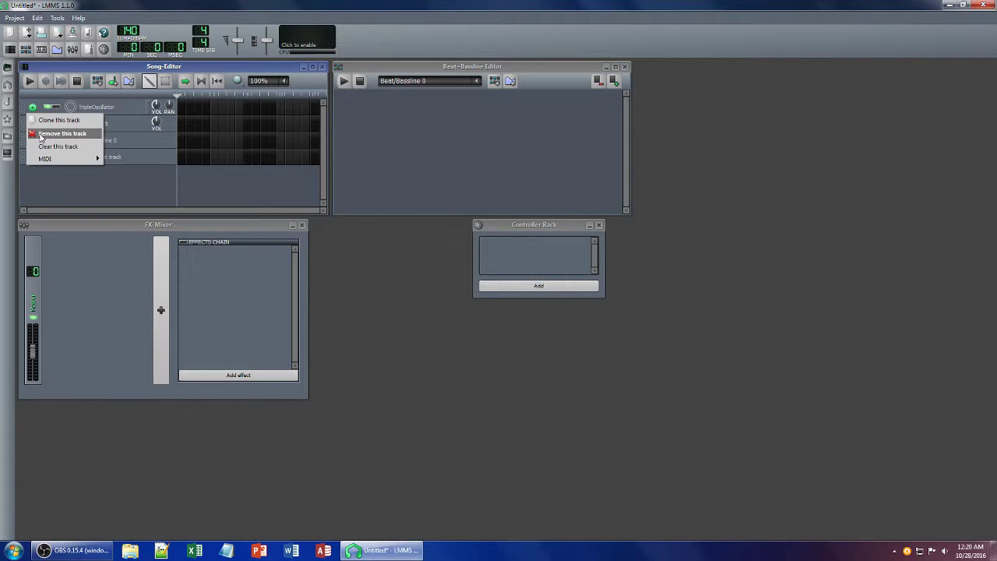
pyautogui.click(41, 134)
pyautogui.click(32, 106)
pyautogui.click(40, 133)
pyautogui.click(32, 123)
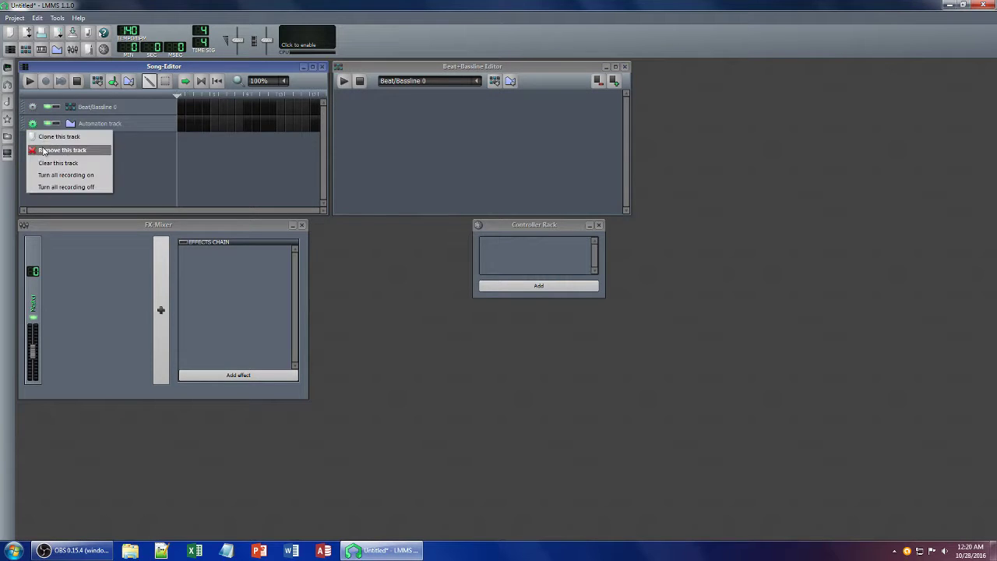
pyautogui.click(42, 150)
# Add a VeSTige instrument track to the Beat+Bassline Editor and open its instrument window.
pyautogui.click(8, 68)
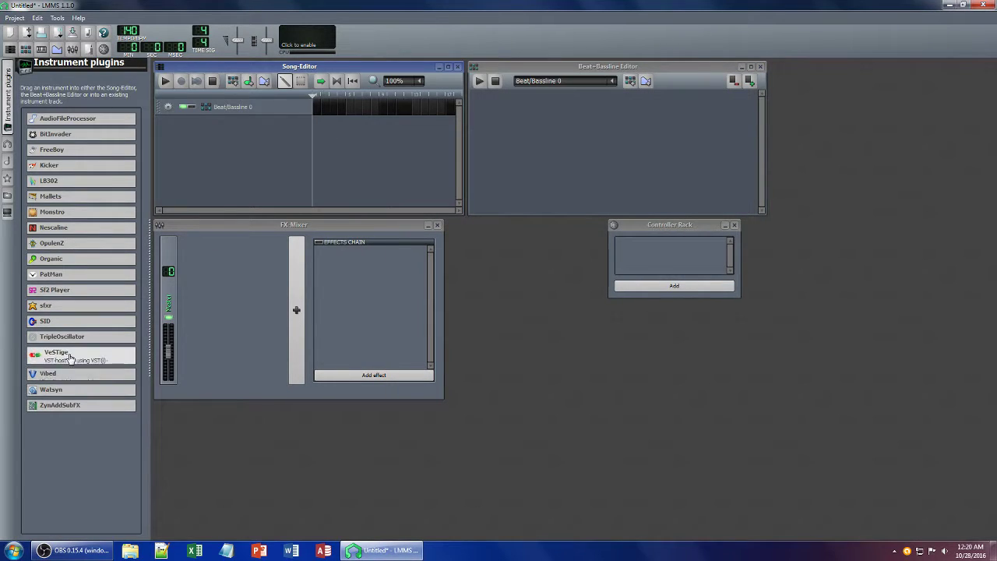
pyautogui.moveTo(69, 357); pyautogui.dragTo(538, 158)
pyautogui.click(538, 100)
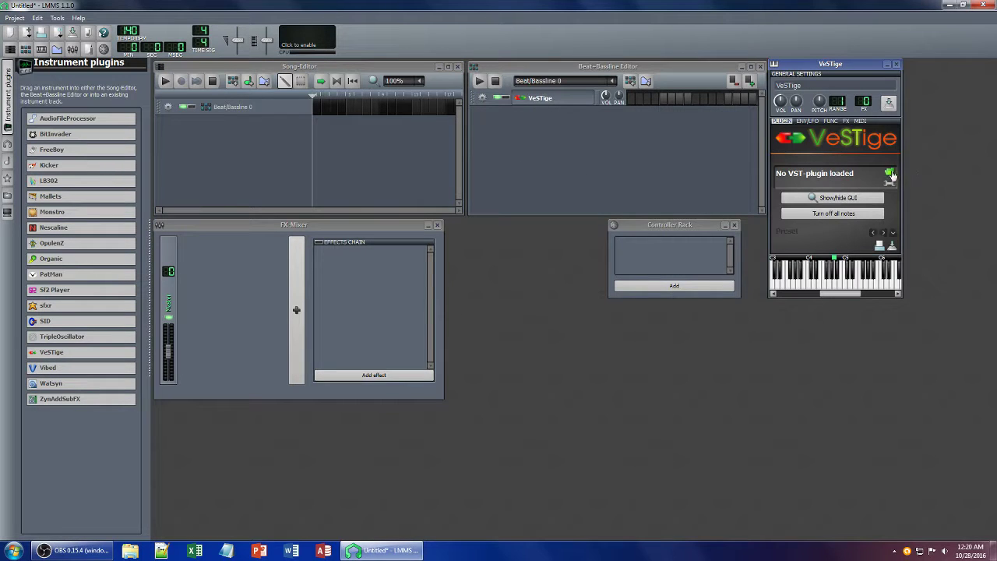
# Load the Synth1 VST plugin into VeSTige from the VST\Instruments\Synths\Synth1 folder.
pyautogui.click(615, 173)
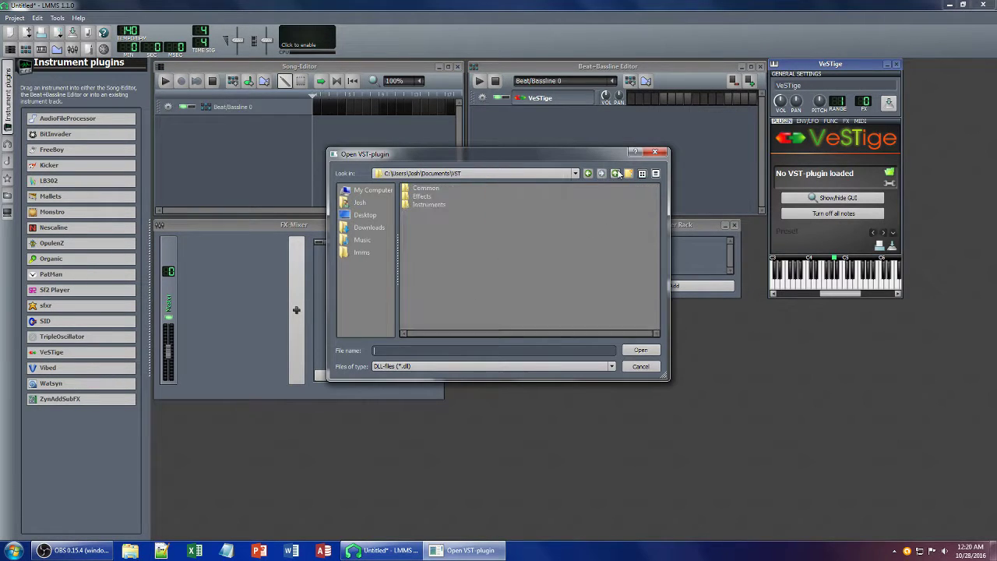
pyautogui.doubleClick(416, 207)
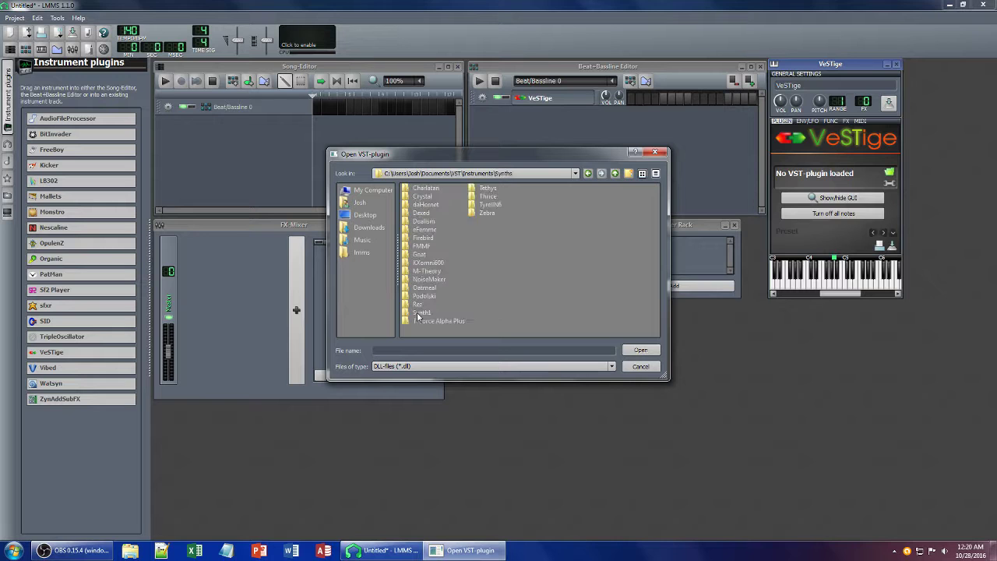
pyautogui.doubleClick(417, 312)
pyautogui.doubleClick(520, 223)
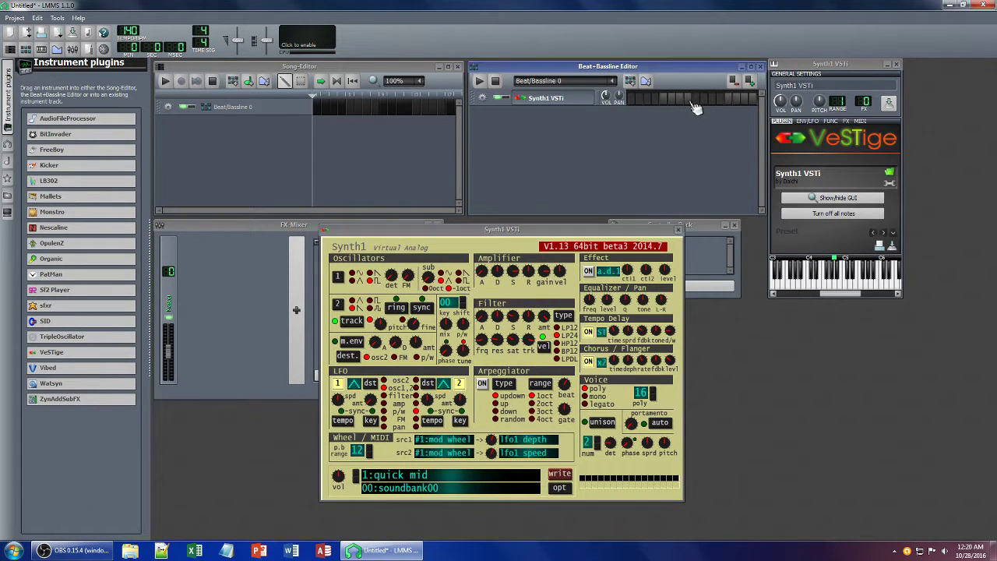
# Open the Synth1 track in the Piano-Roll, place A4 and D5 notes at the start and stretch both to one bar.
pyautogui.rightClick(692, 104)
pyautogui.click(701, 108)
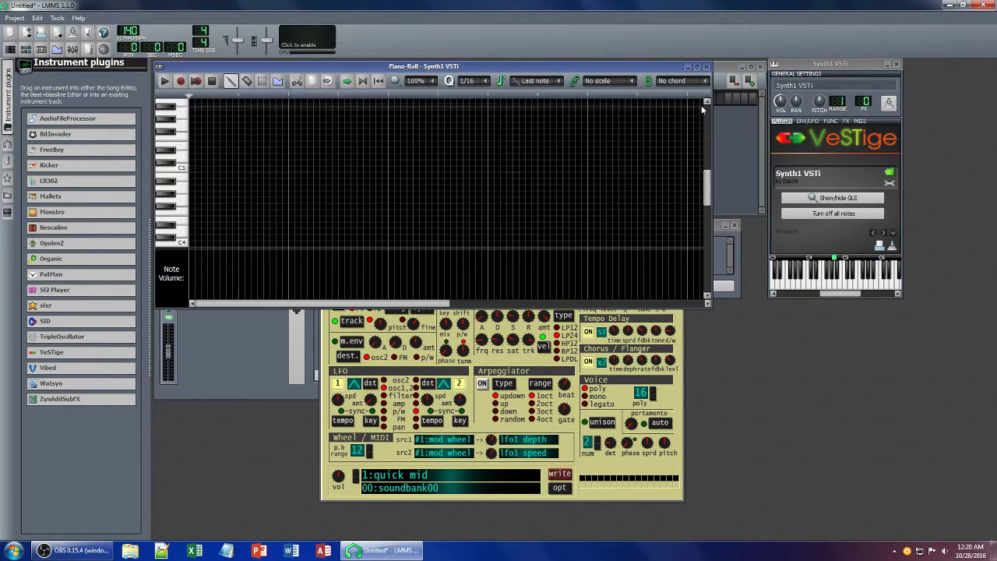
pyautogui.click(191, 187)
pyautogui.click(193, 158)
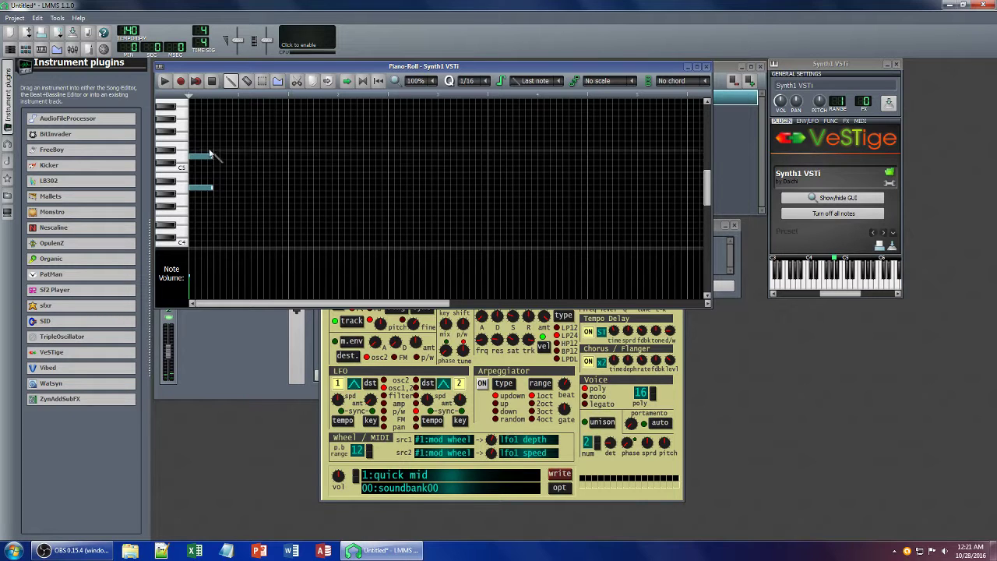
pyautogui.hotkey('ctrl', 'a')
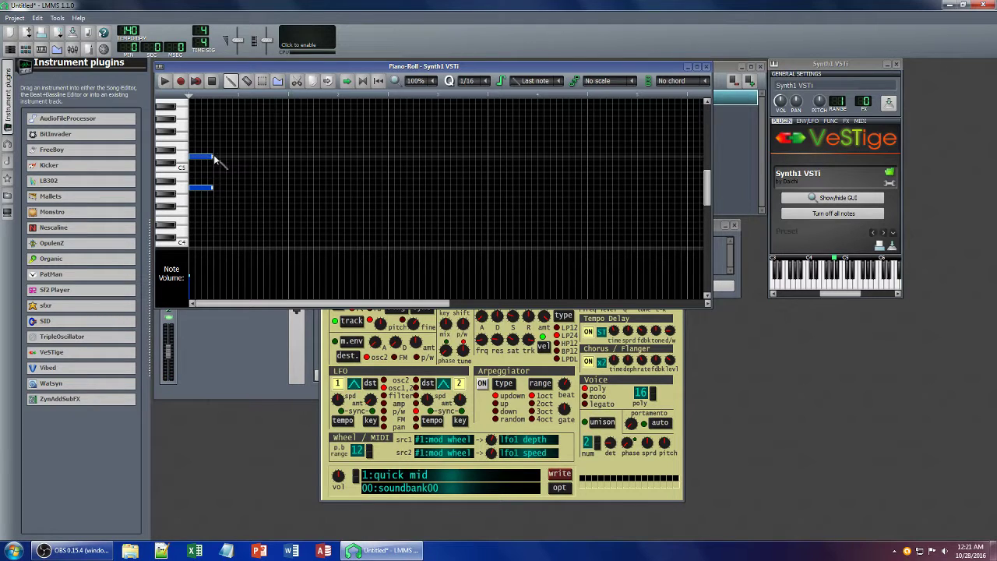
pyautogui.moveTo(215, 156); pyautogui.dragTo(288, 158)
# Play the two-note pattern and enable the master output oscilloscope.
pyautogui.press('space')
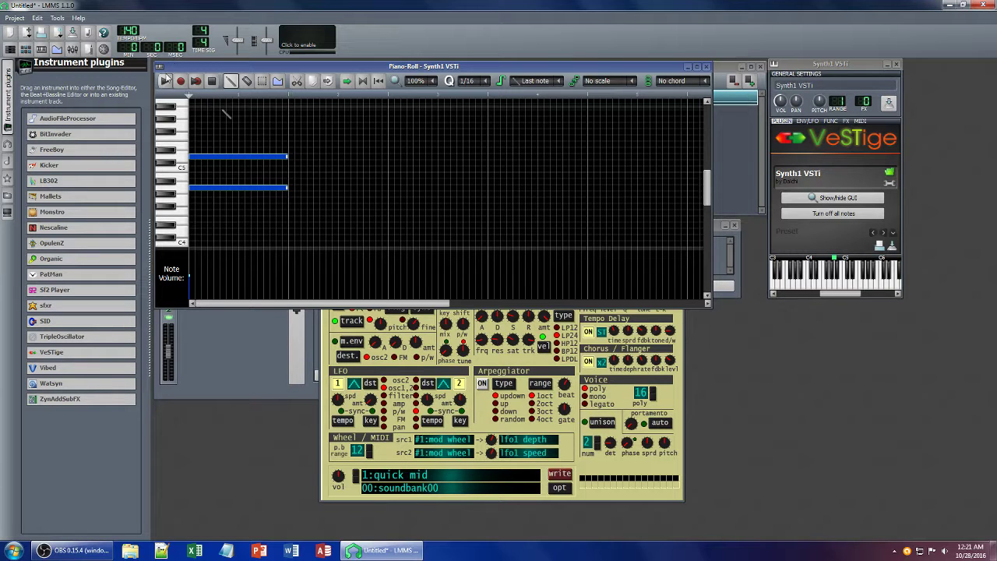
pyautogui.click(325, 42)
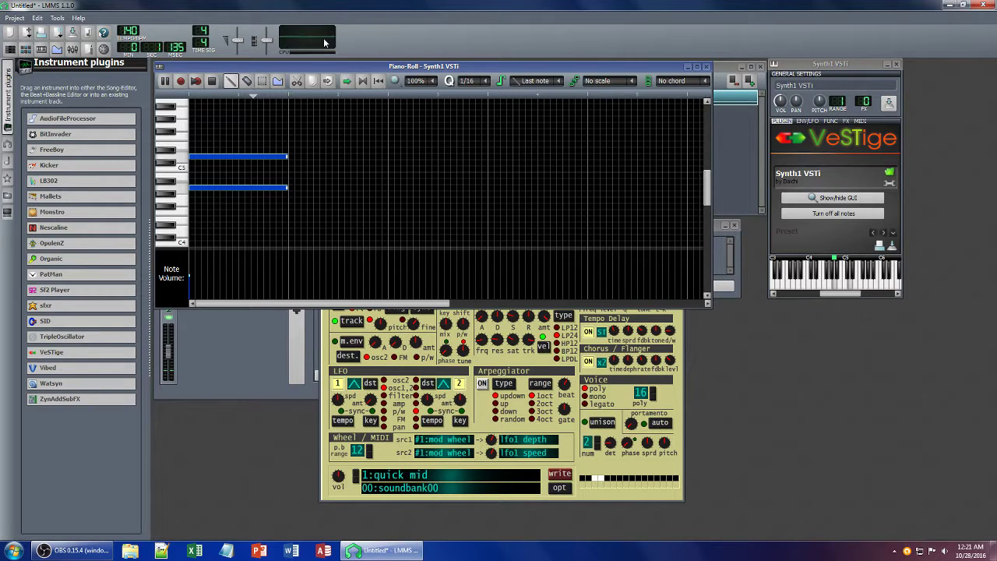
# Turn down Synth1's filter tracking, saturation and sustain, and lower the sub oscillator level.
pyautogui.click(508, 338)
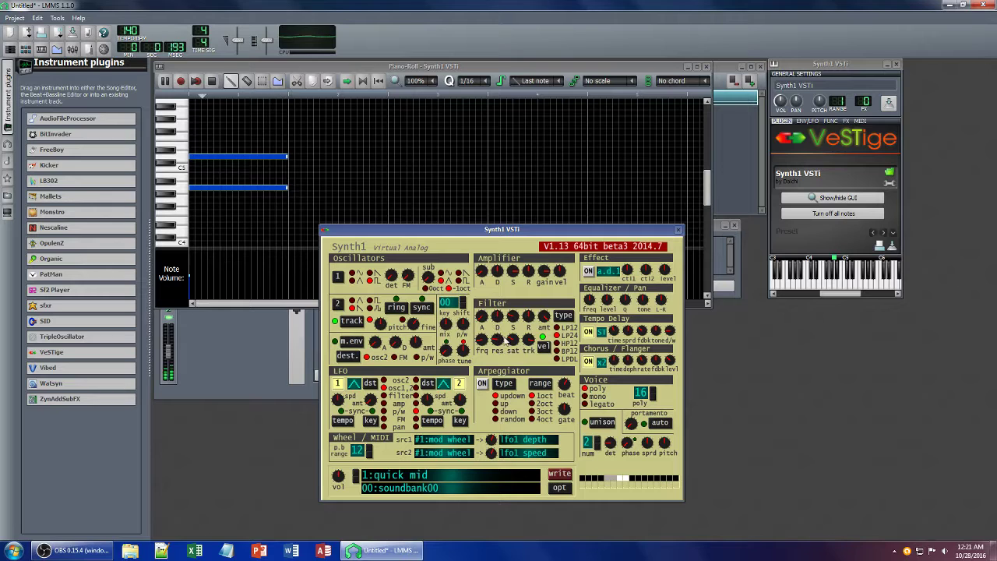
pyautogui.moveTo(528, 340); pyautogui.dragTo(529, 379)
pyautogui.moveTo(511, 339); pyautogui.dragTo(517, 380)
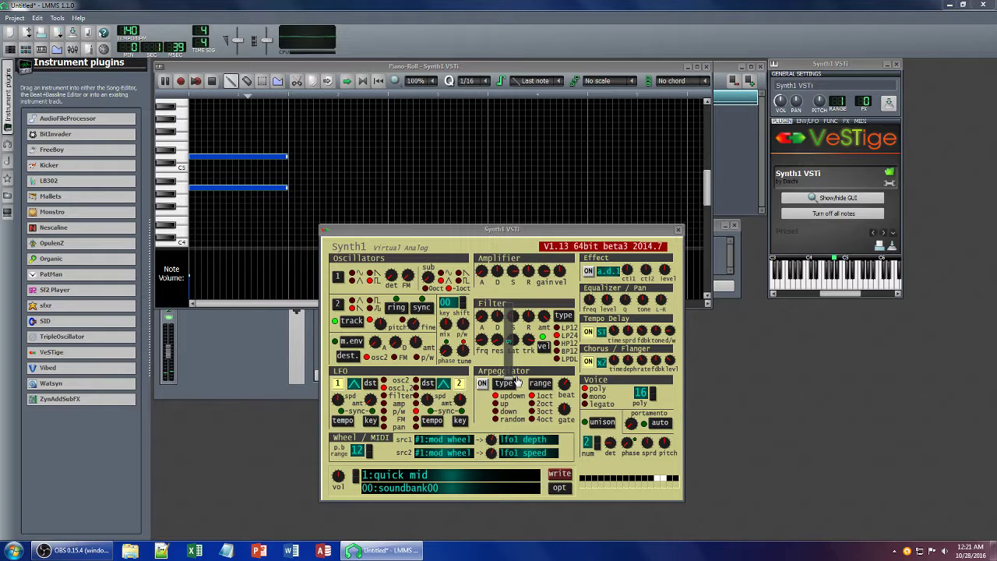
pyautogui.moveTo(512, 316); pyautogui.dragTo(515, 339)
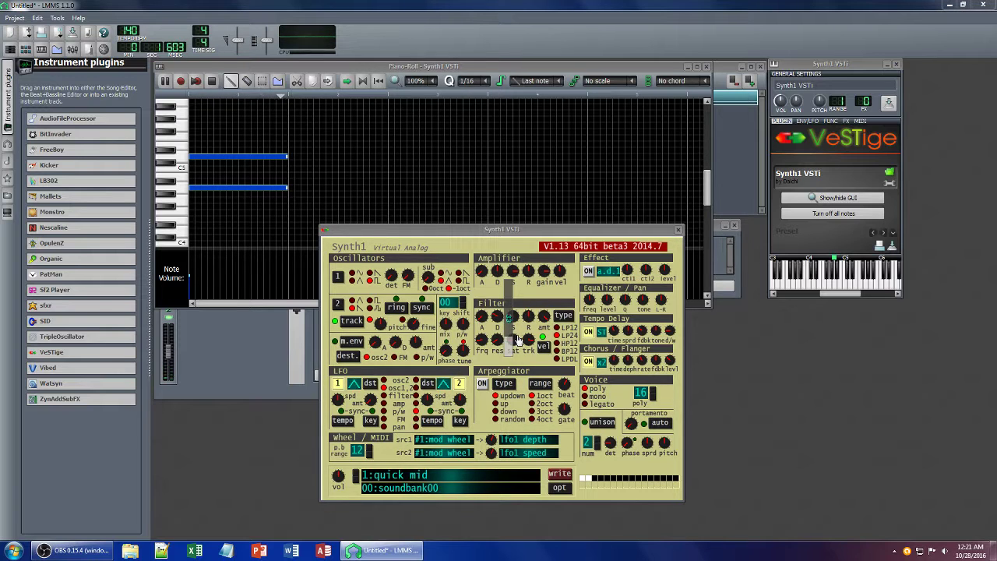
pyautogui.moveTo(423, 276); pyautogui.dragTo(422, 305)
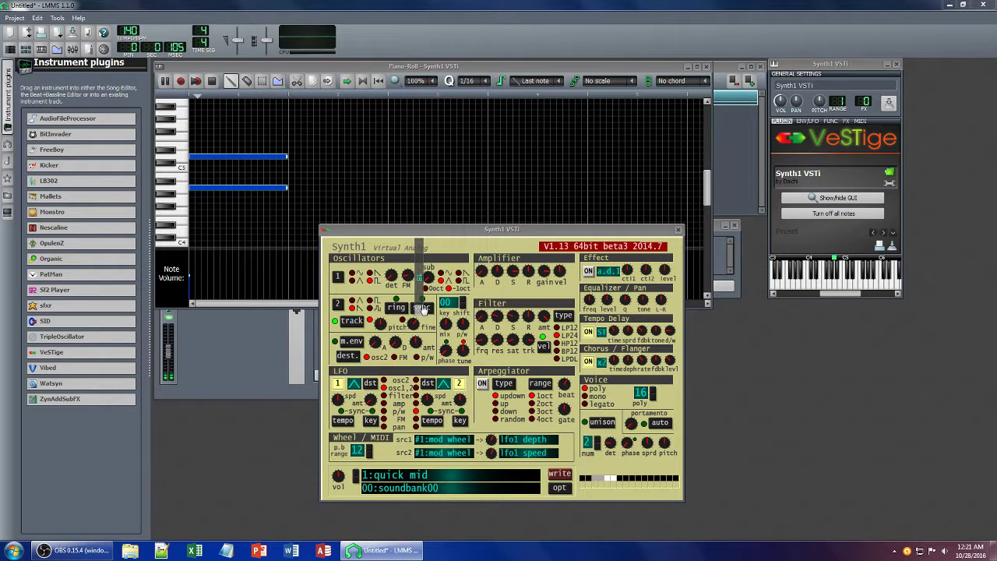